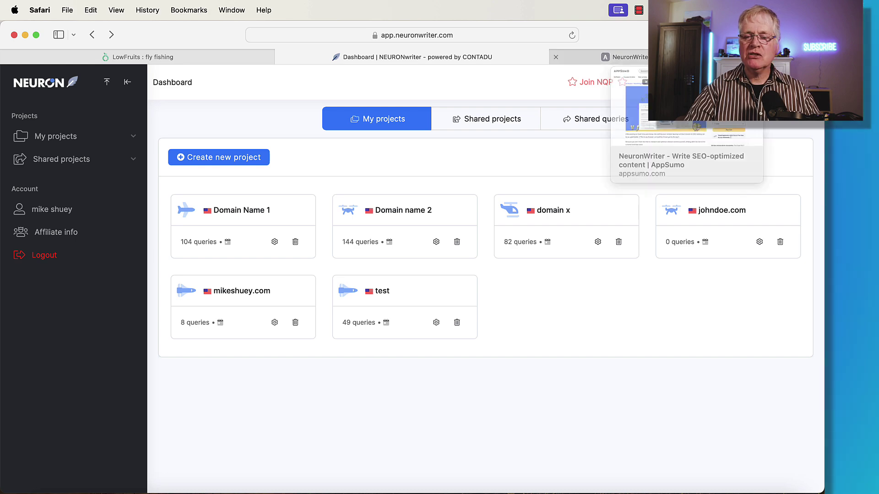
Step: Switch to the NeuronWriter AppSumo deal page and scroll down to its Plans & features list
click(625, 56)
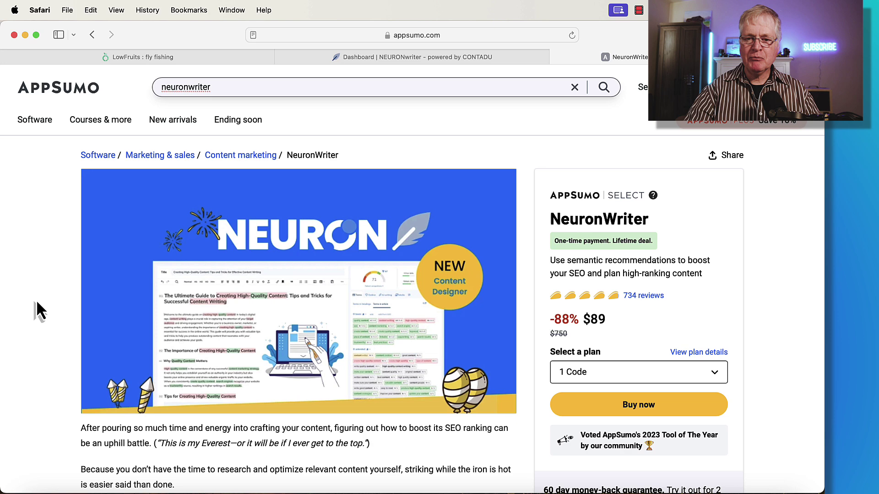
scroll(37, 303, down, 2)
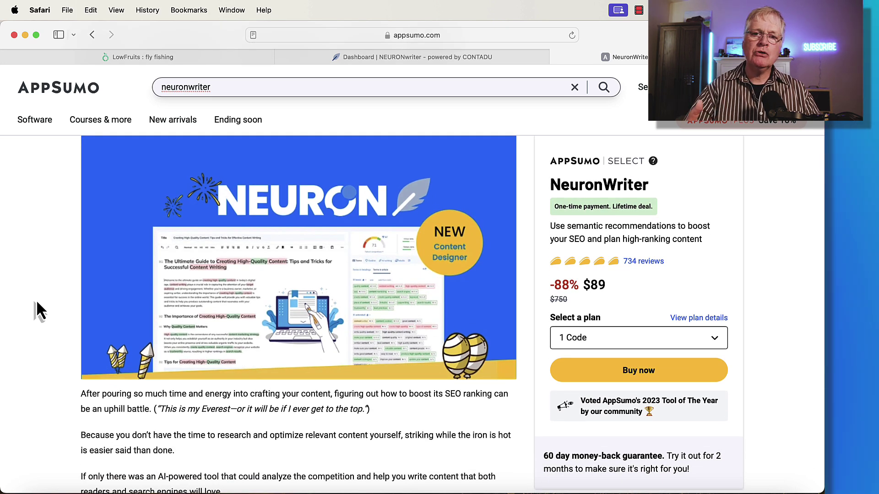
scroll(37, 302, down, 8)
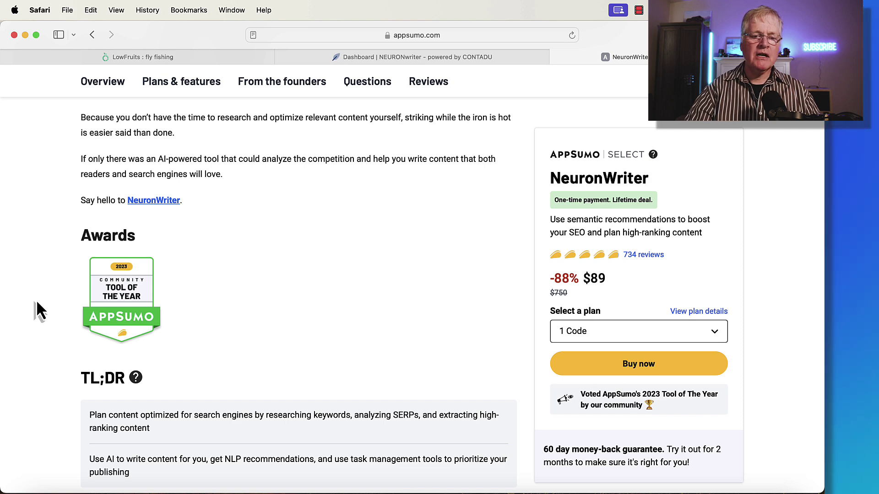
scroll(37, 311, down, 10)
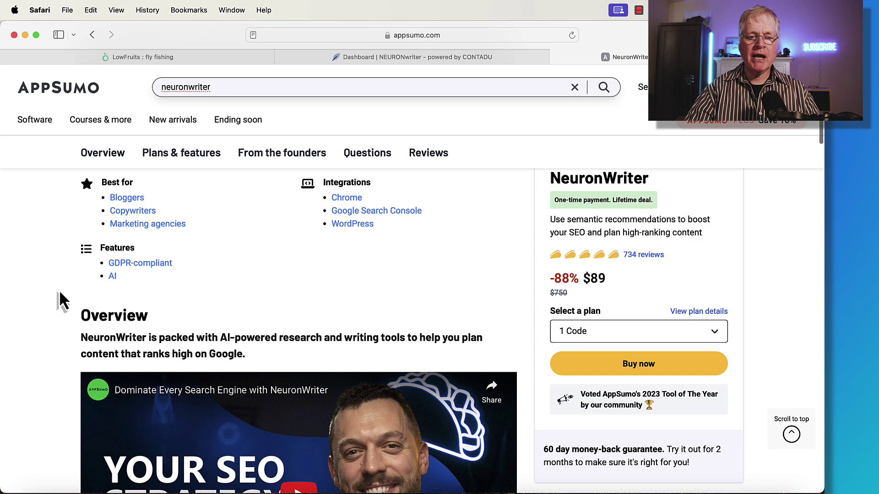
scroll(59, 300, down, 5)
scroll(59, 300, down, 14)
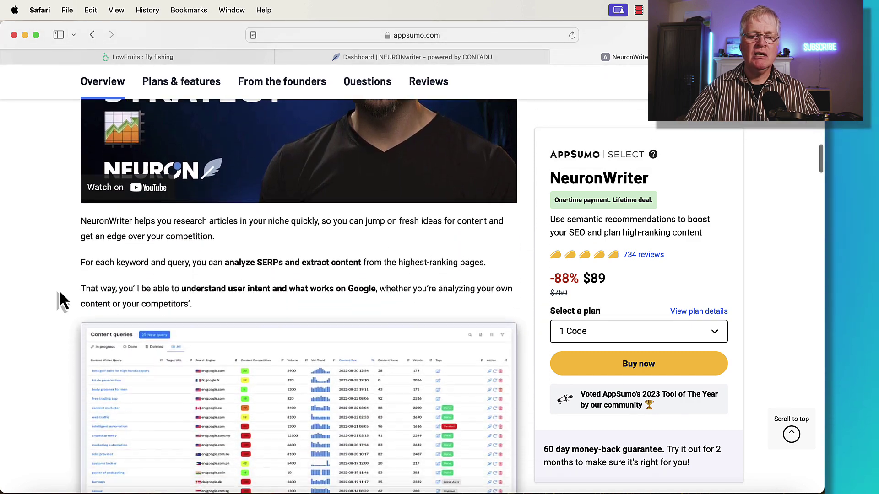
scroll(60, 295, down, 9)
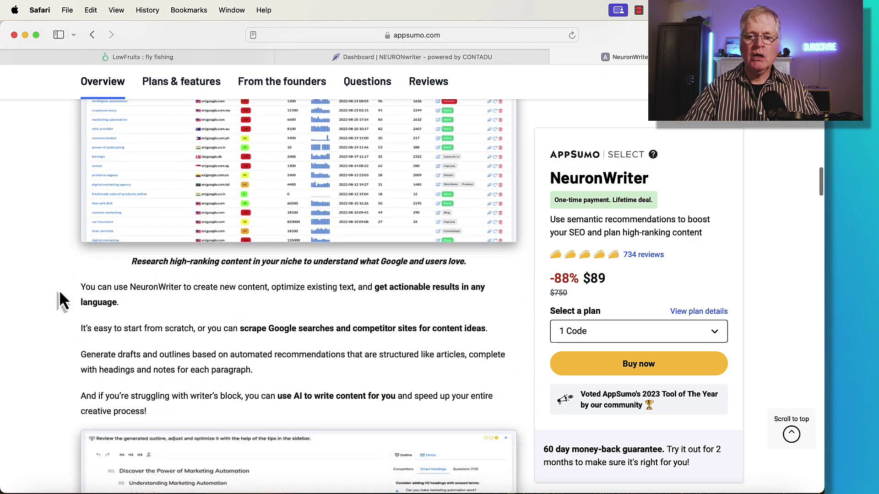
scroll(62, 299, down, 4)
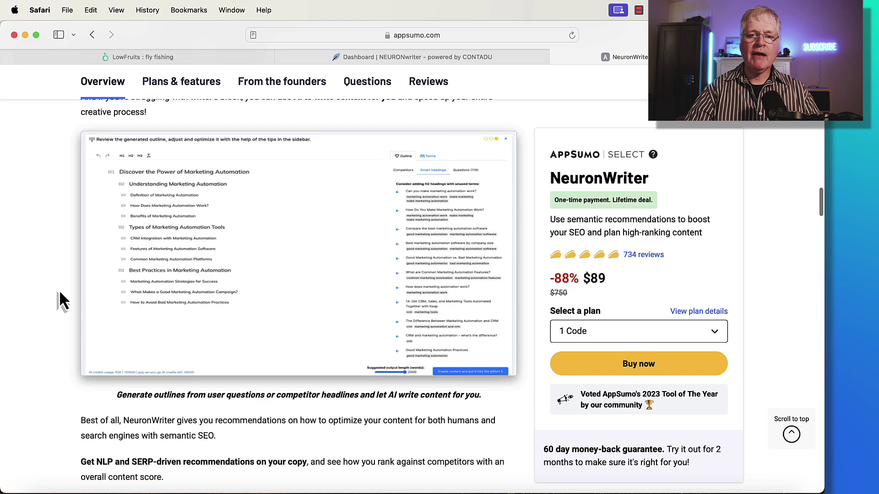
scroll(62, 300, down, 4)
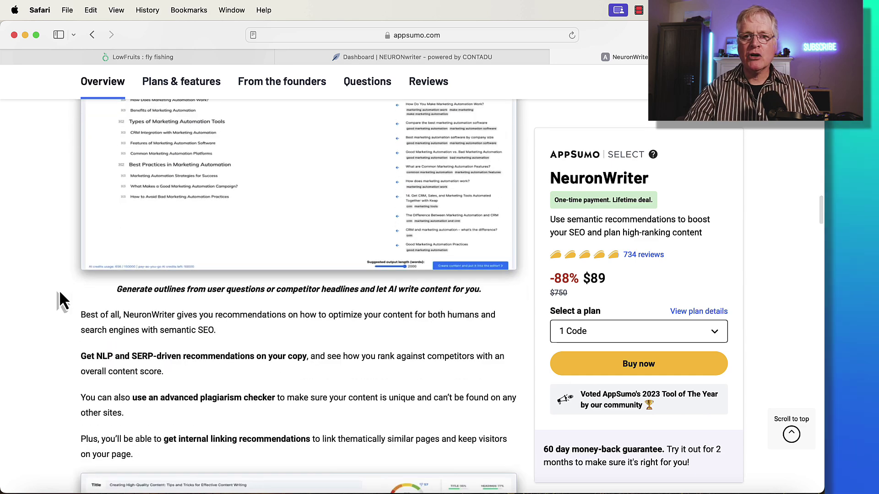
scroll(62, 300, down, 2)
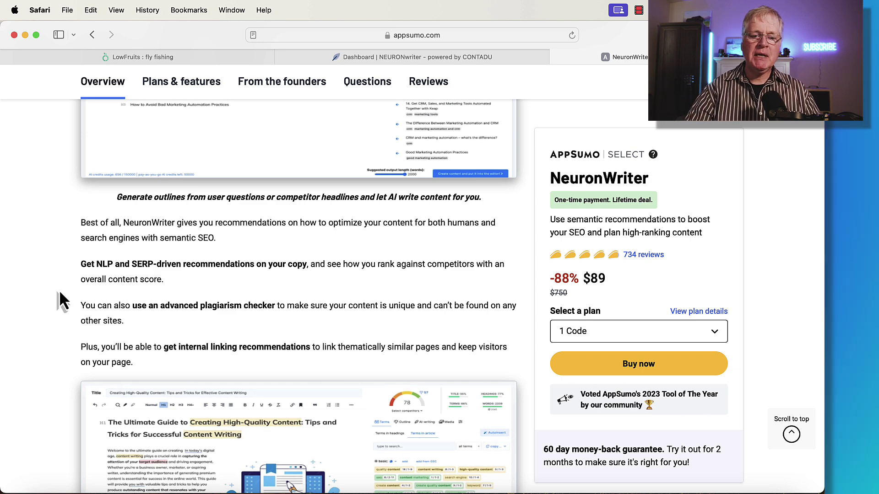
scroll(60, 293, down, 2)
scroll(59, 293, down, 12)
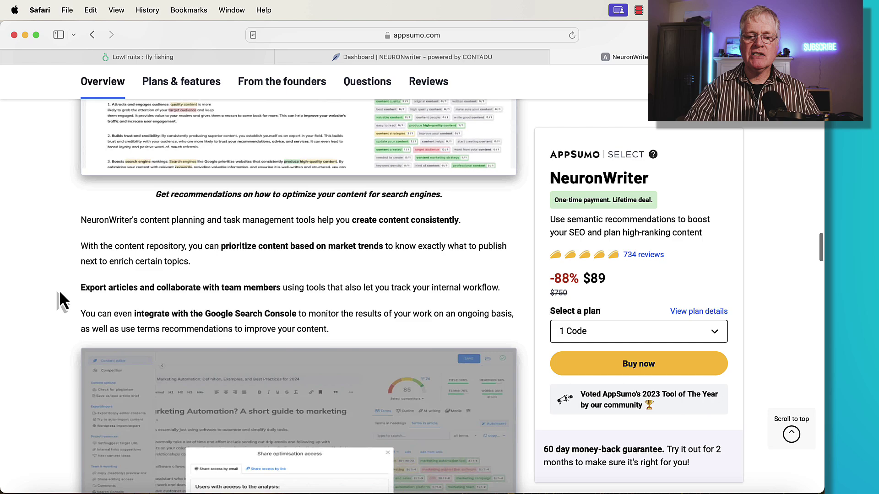
scroll(59, 293, down, 9)
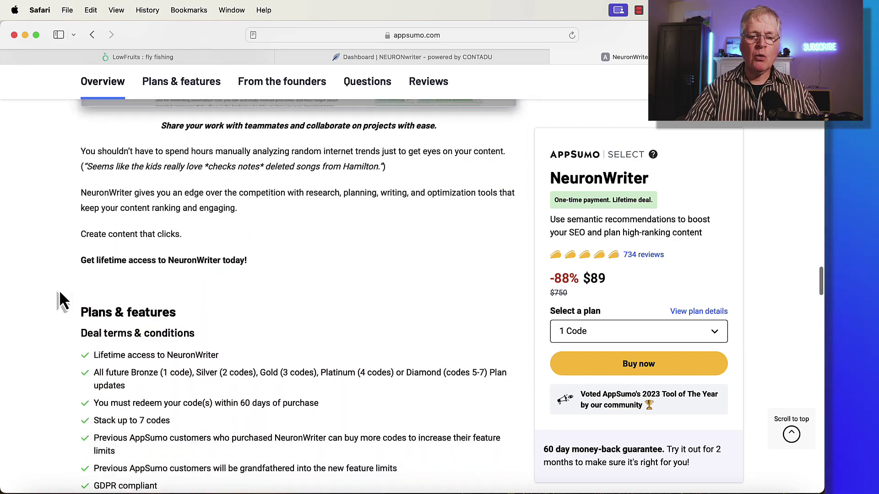
scroll(59, 293, down, 7)
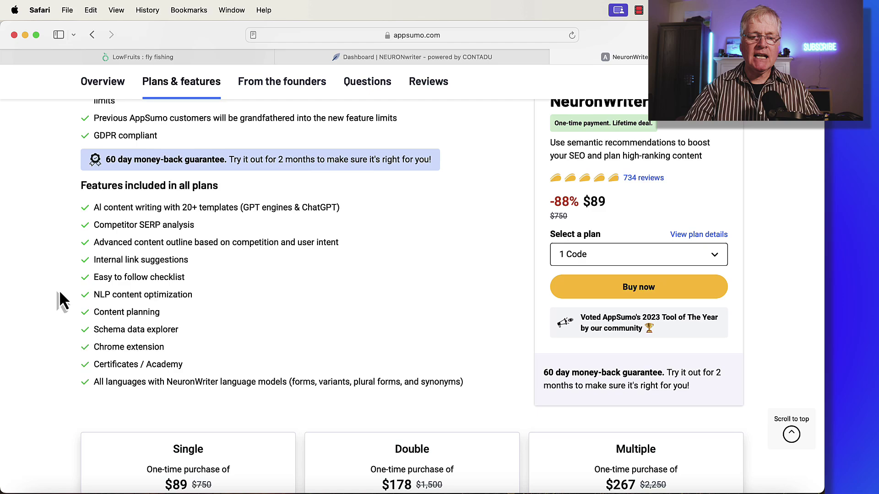
Step: Compare the Single, Double and Multiple tiers: 2, 5, 10 projects and 25, 50, 75 monthly queries
scroll(59, 293, down, 1)
scroll(59, 293, down, 6)
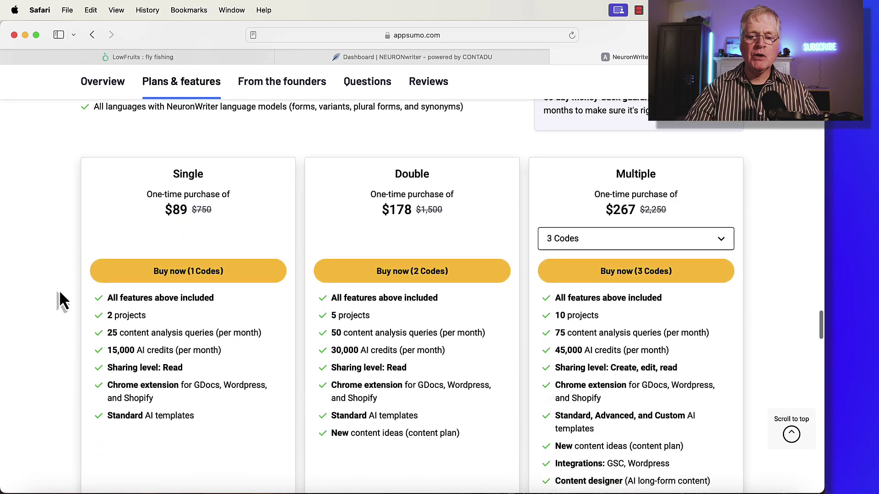
scroll(59, 293, up, 2)
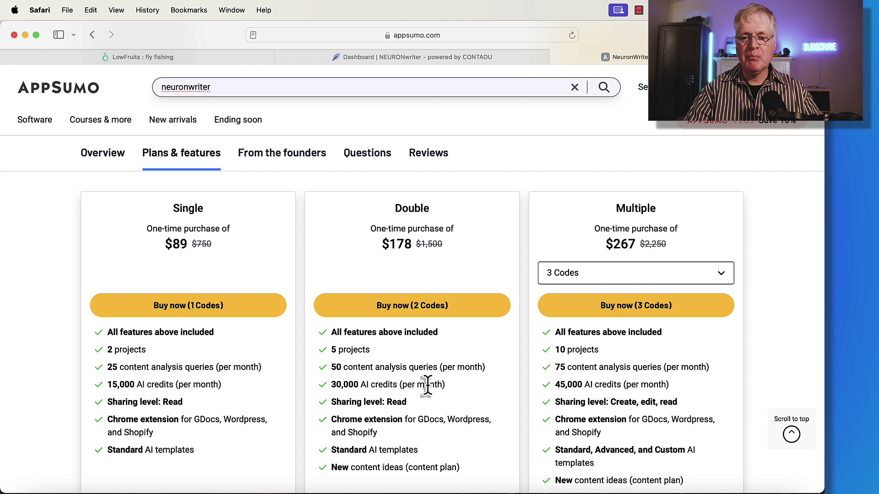
scroll(687, 403, down, 1)
scroll(692, 399, down, 5)
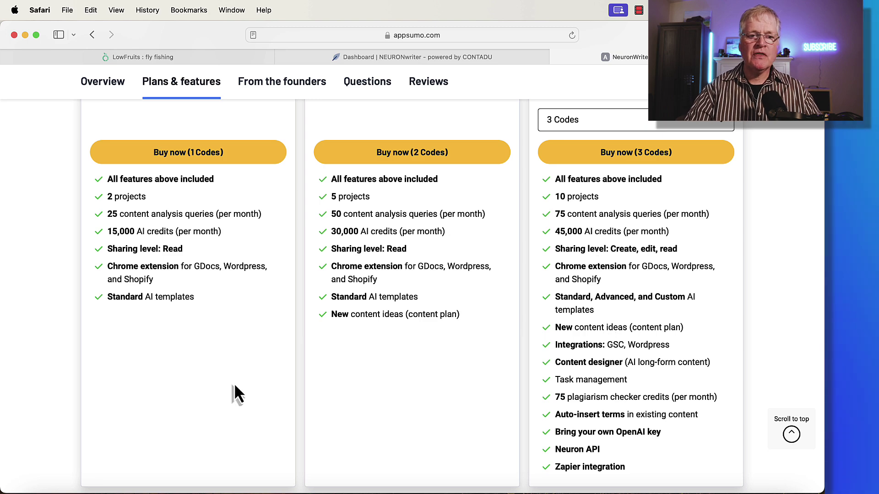
Step: Copy 'why is fly fishing equipment so expensive' from the LowFruits fly fishing report, then return to NeuronWriter
click(211, 58)
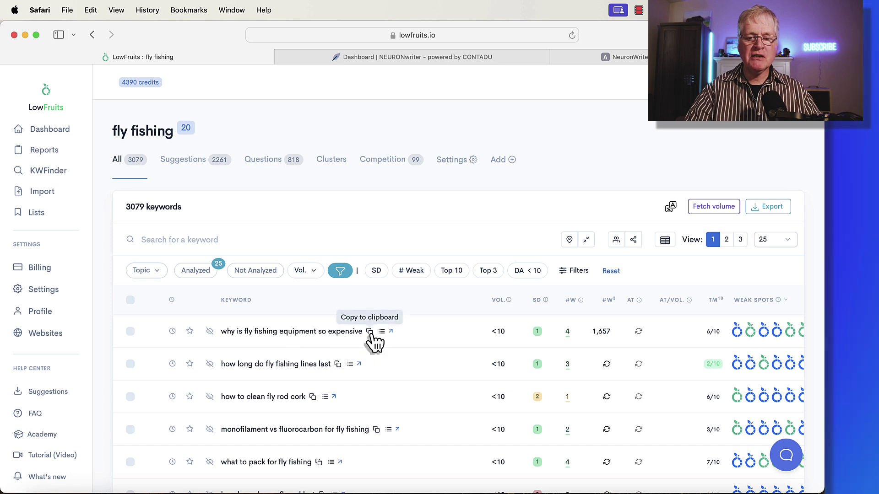
click(518, 71)
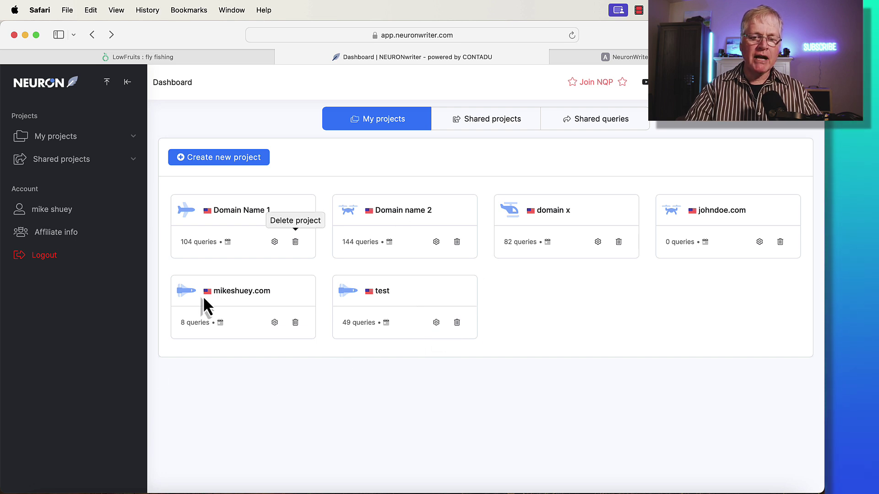
Step: In mikeshuey.com, start a new query for the pasted keyword 'why is fly fishing equipment so expensive'
click(241, 293)
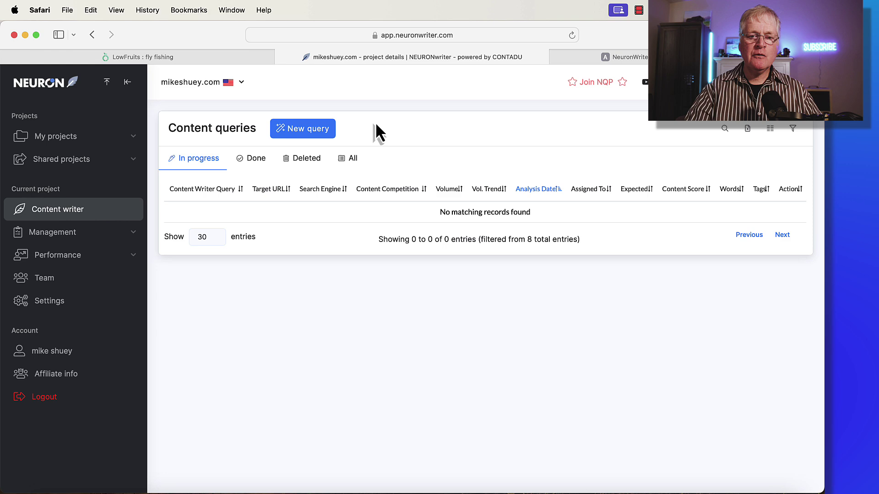
click(305, 131)
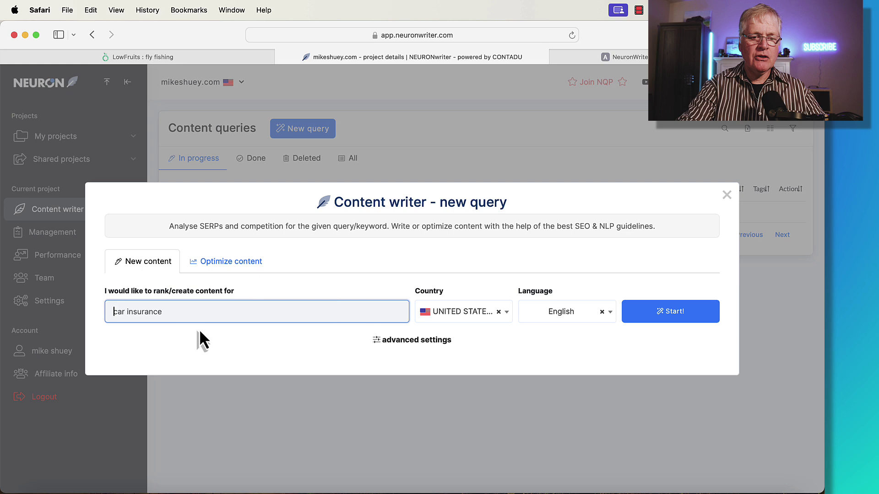
text(why is fly fishing equipment so expensive)
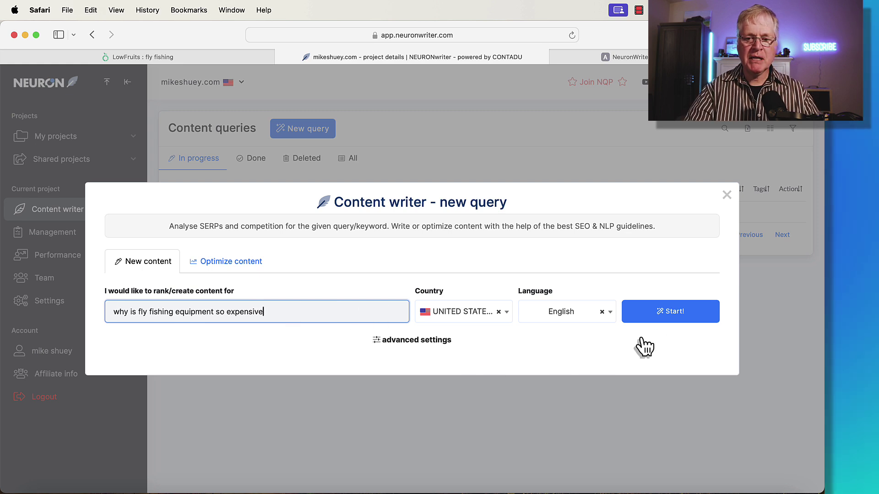
click(669, 316)
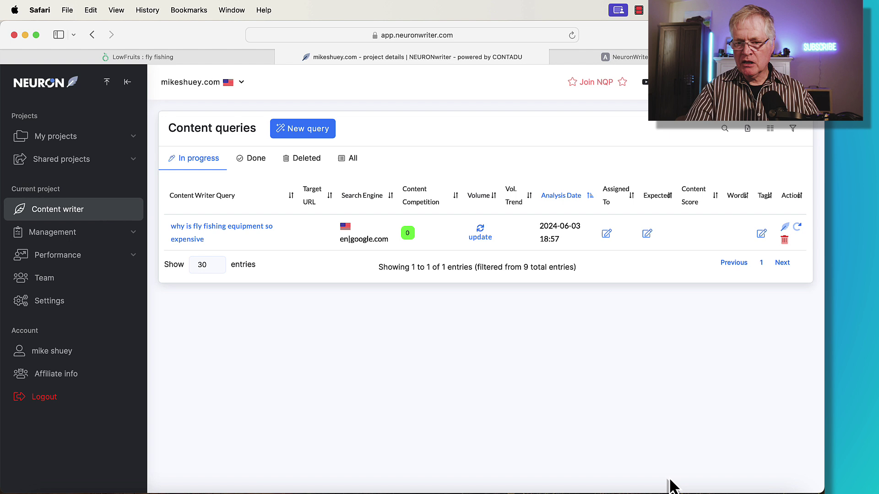
Step: Update the fly fishing query's search volume, which refreshes to 0, then open the project selector
click(493, 240)
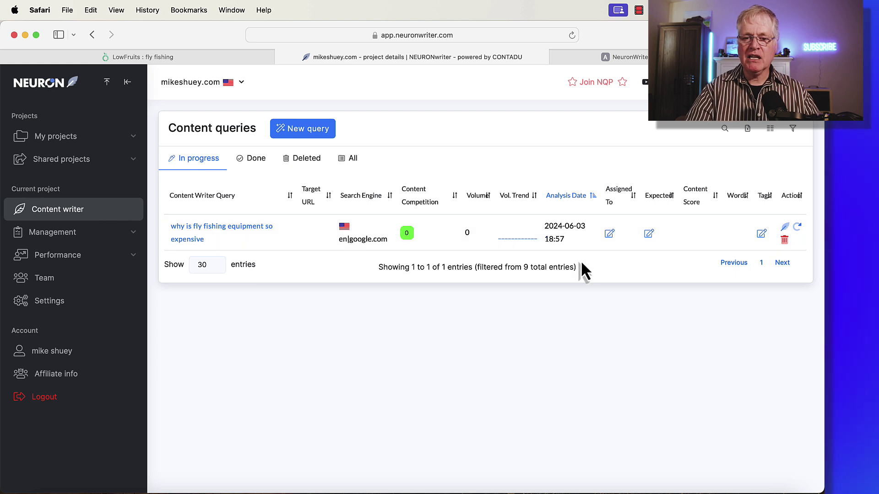
click(205, 85)
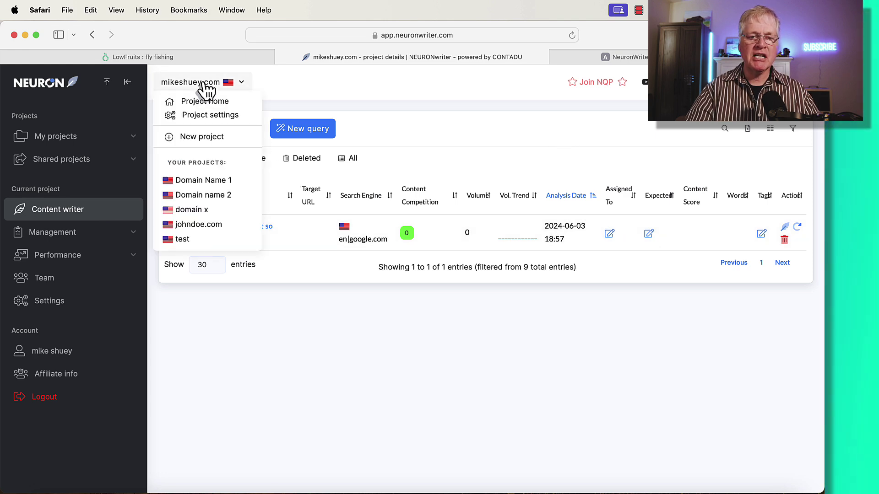
Step: Switch to the Domain Name 1 project to see its in-progress content queries
click(214, 182)
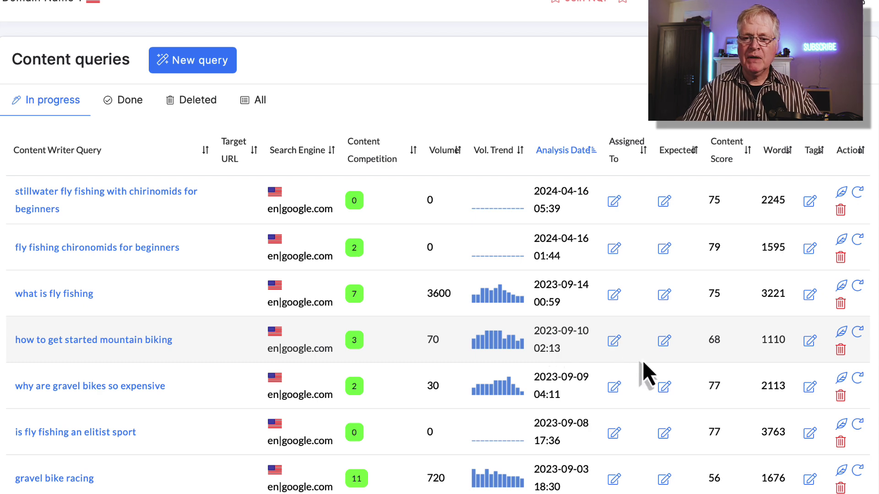
Step: Assign the 'how to get started mountain biking' query to a writer by entering their name
click(614, 341)
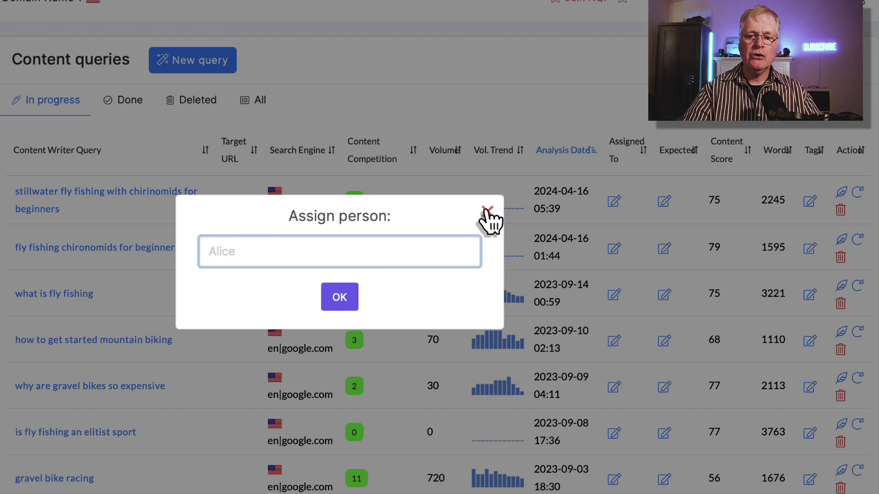
click(487, 211)
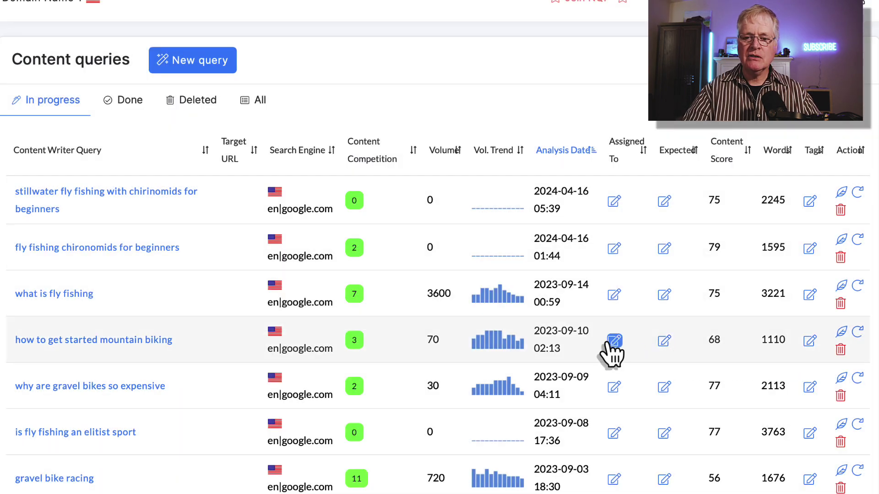
click(614, 342)
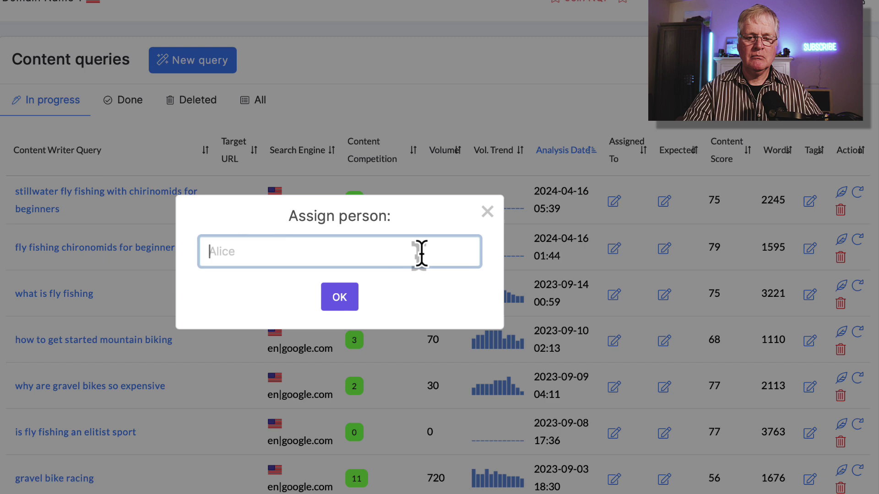
text(Mike)
click(340, 297)
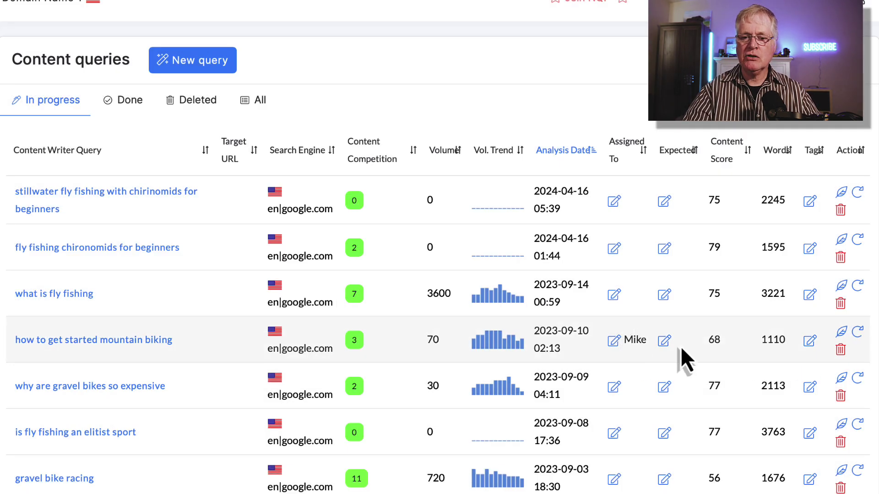
Step: Set the mountain biking query's expected date to June 11, 2024
click(664, 341)
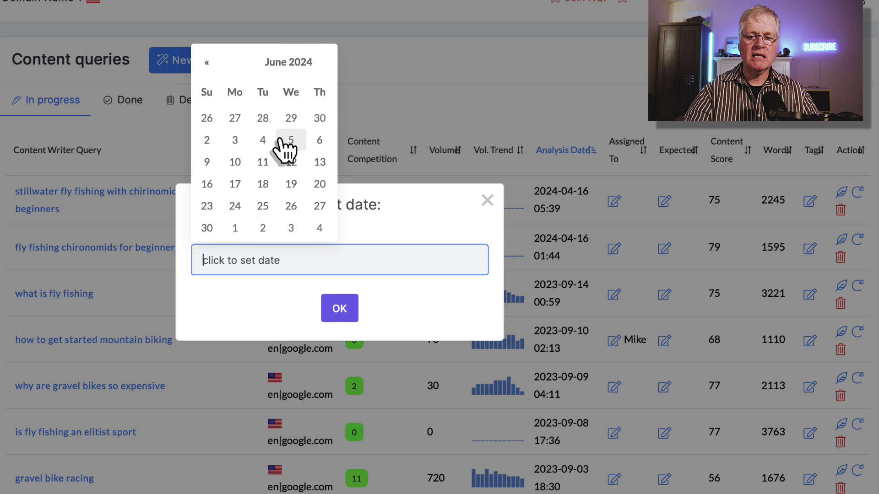
click(263, 166)
click(344, 316)
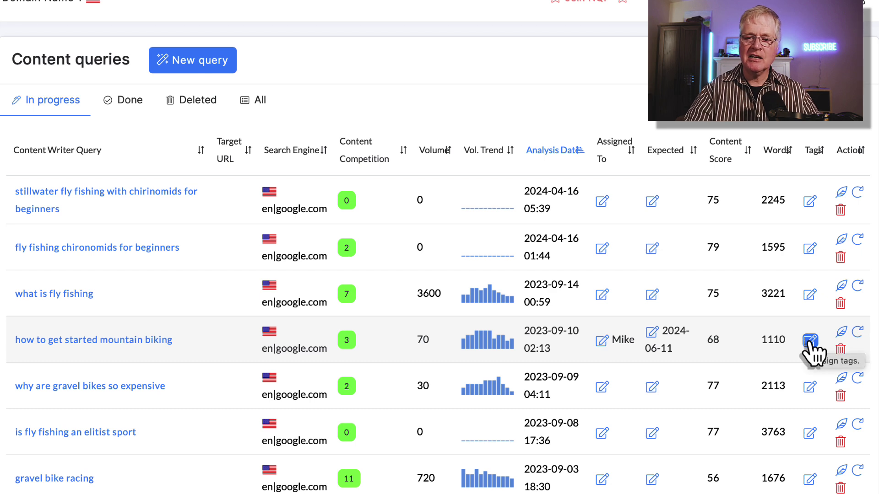
Step: Mark the 'how to get started mountain biking' query as Done
click(810, 341)
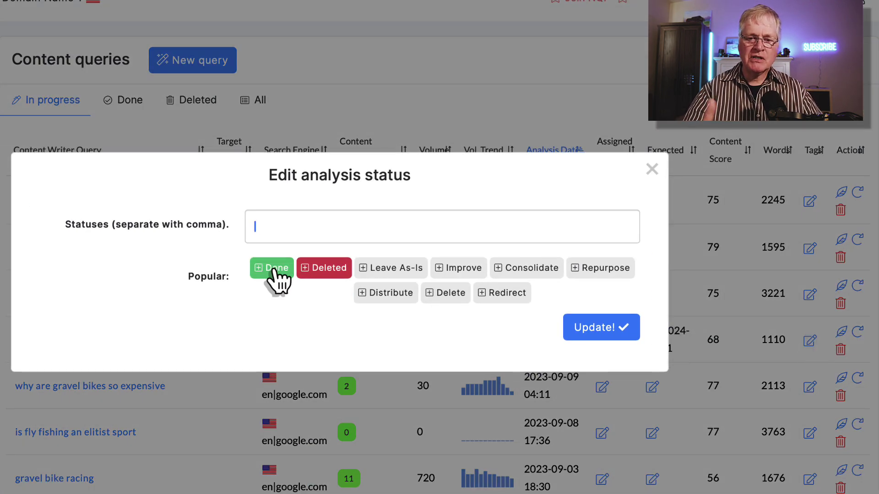
click(274, 270)
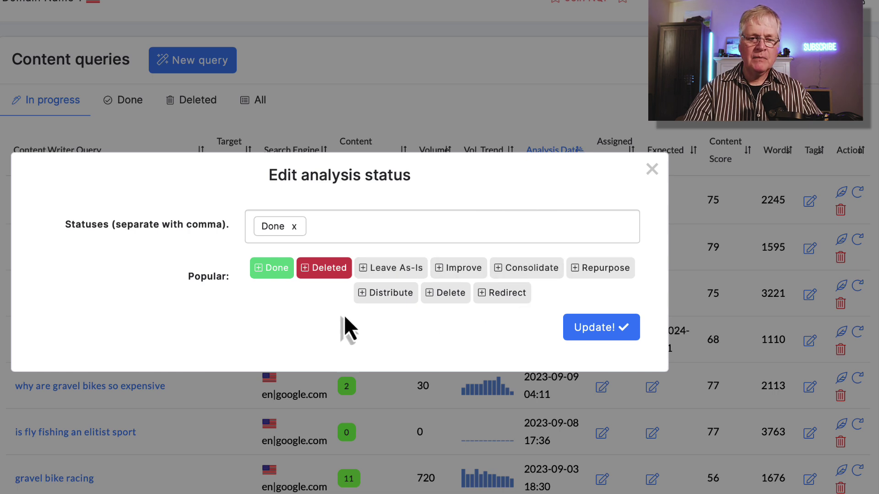
click(598, 327)
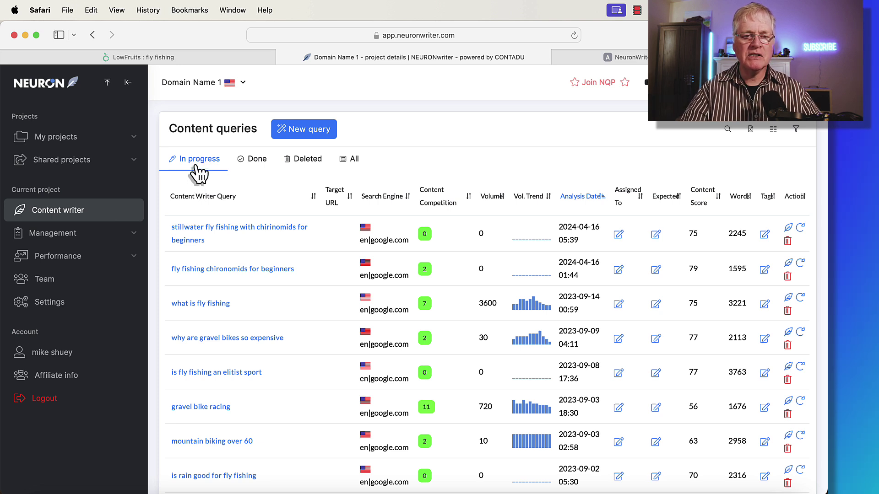
click(256, 160)
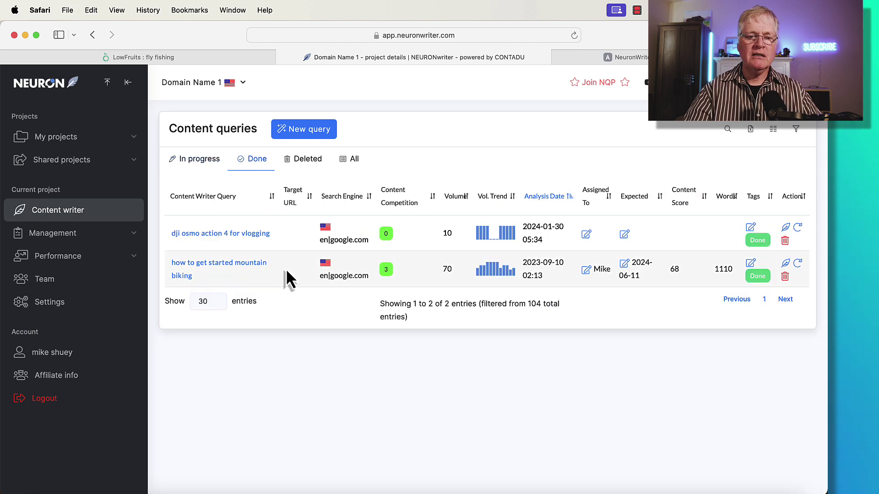
click(305, 164)
scroll(325, 319, down, 5)
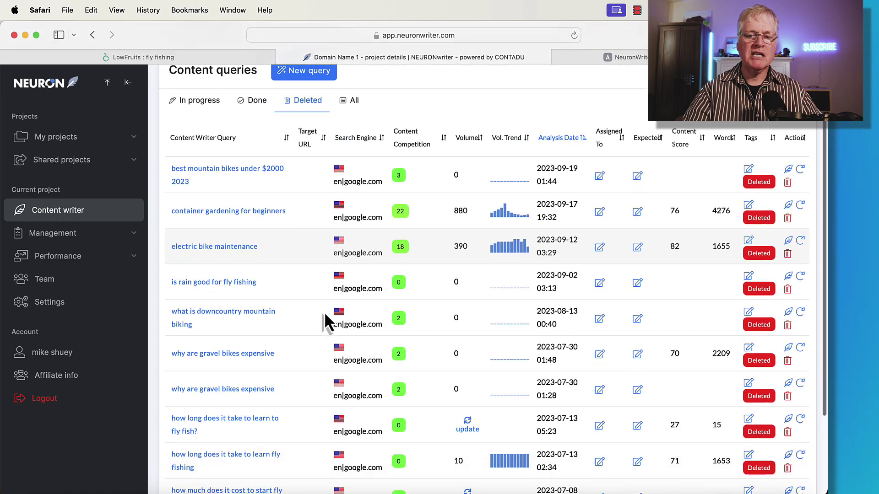
scroll(325, 318, up, 5)
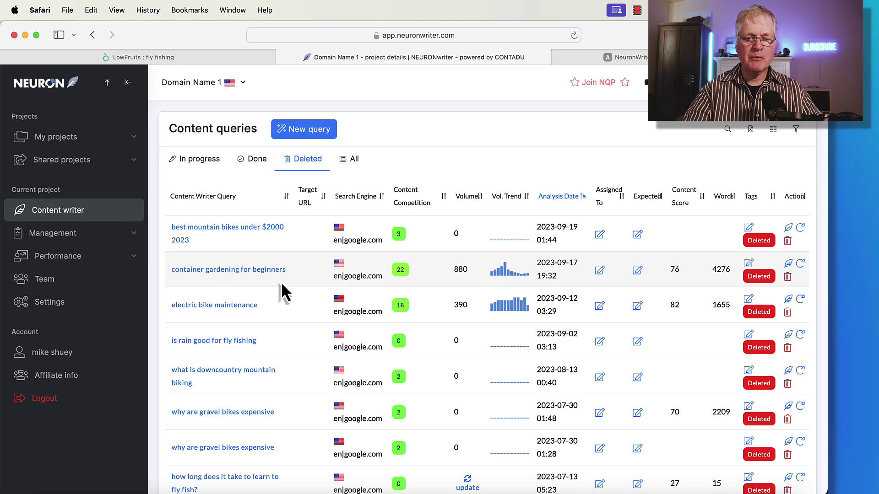
mouse_move(498, 280)
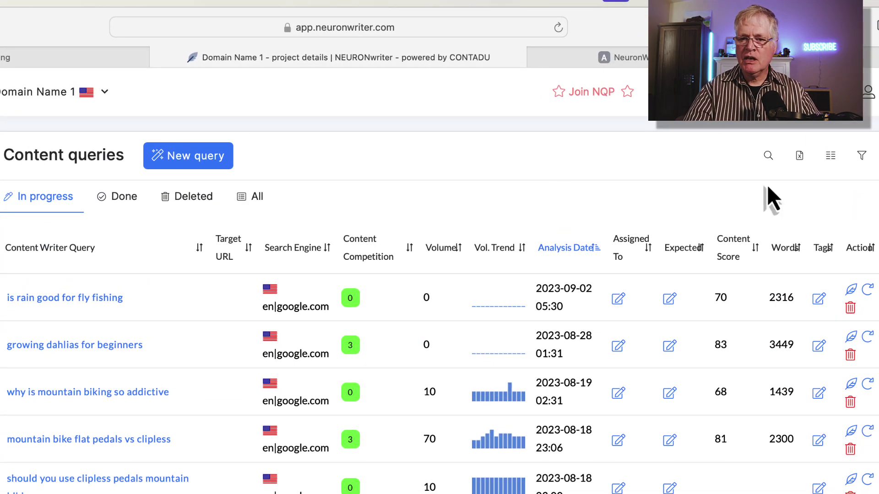
Step: Turn on column search and filter the query column by 'fly fishing', then clear it
click(768, 156)
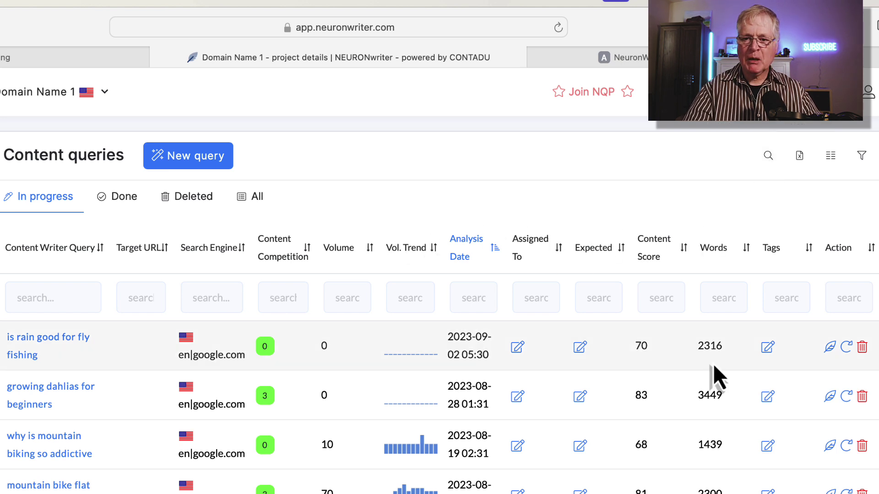
click(35, 300)
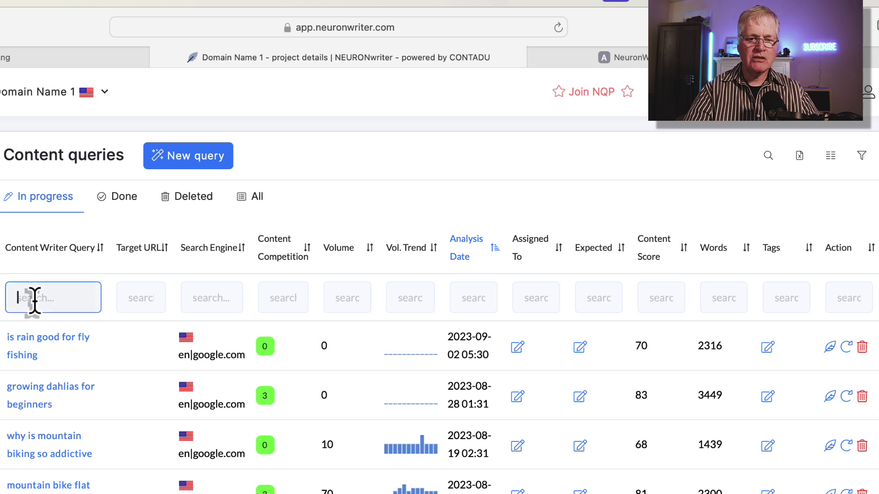
text(fly)
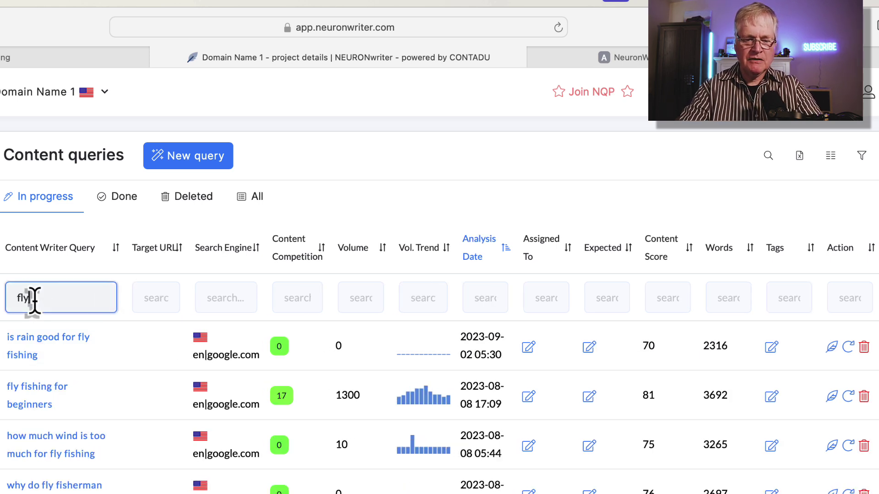
text( fishing)
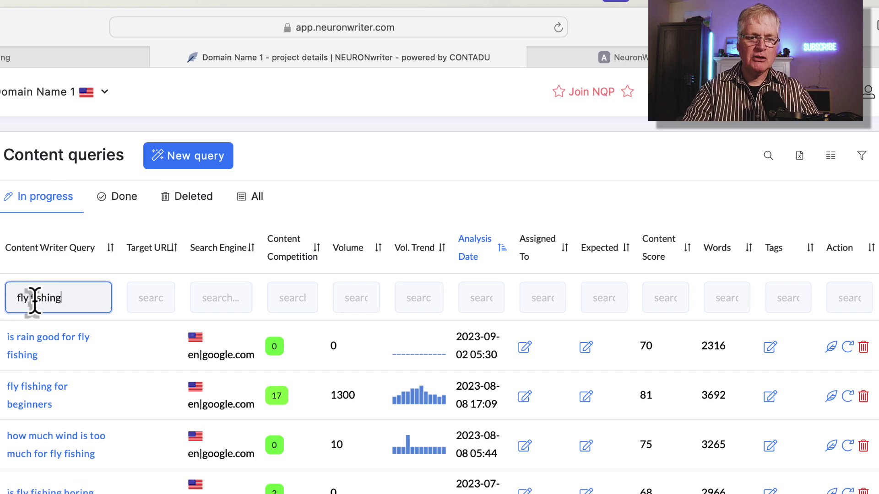
scroll(116, 395, down, 5)
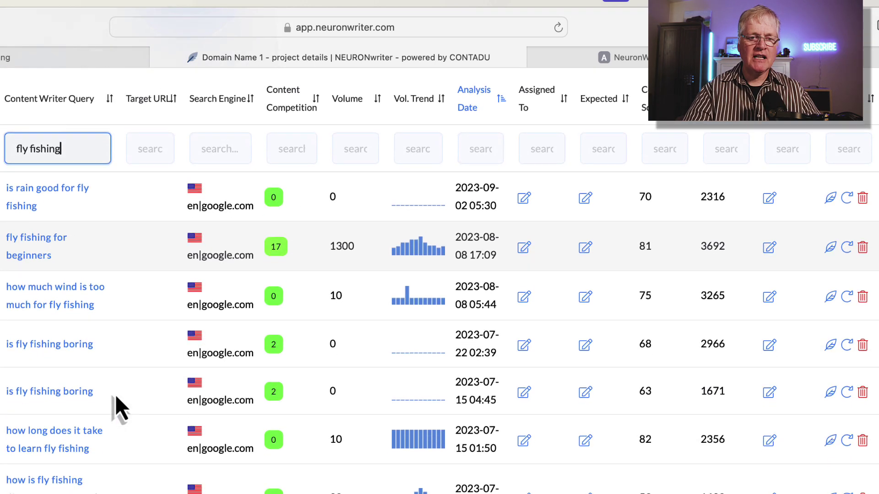
scroll(116, 395, down, 2)
scroll(117, 406, up, 10)
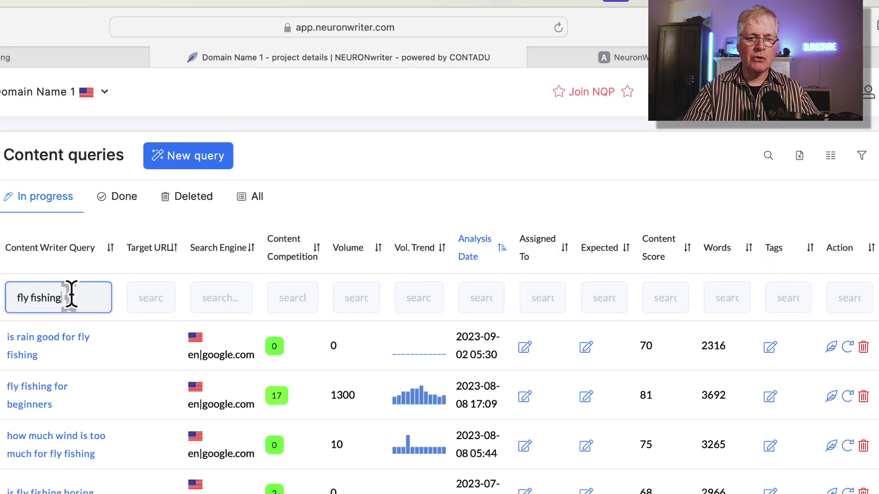
drag(70, 298, 15, 298)
key(BackSpace)
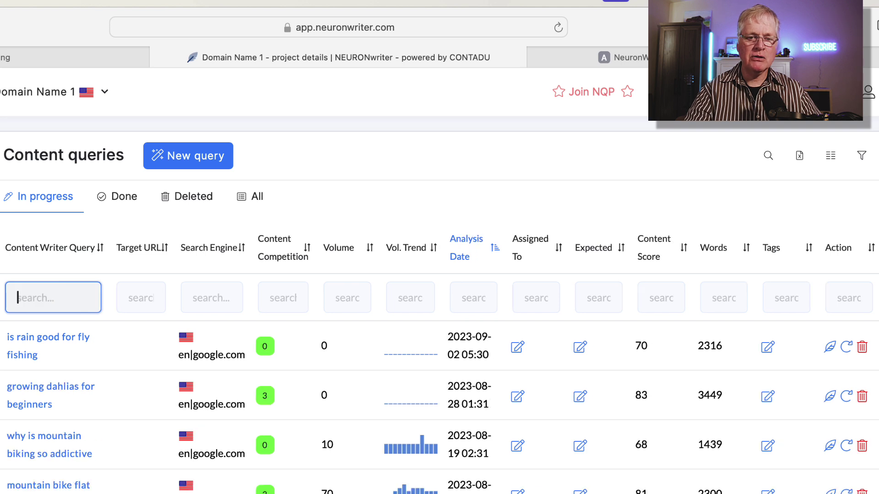
Step: Filter the Content Competition column by 0, review the results, then clear the value
click(287, 298)
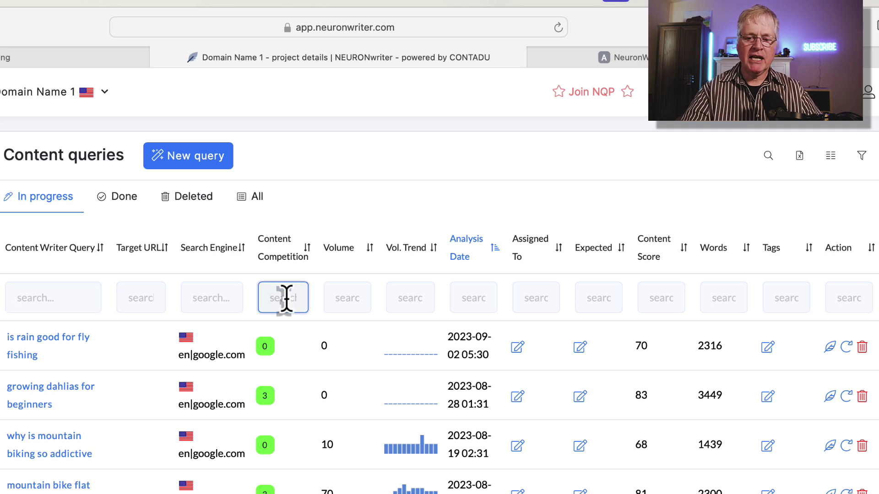
text(0)
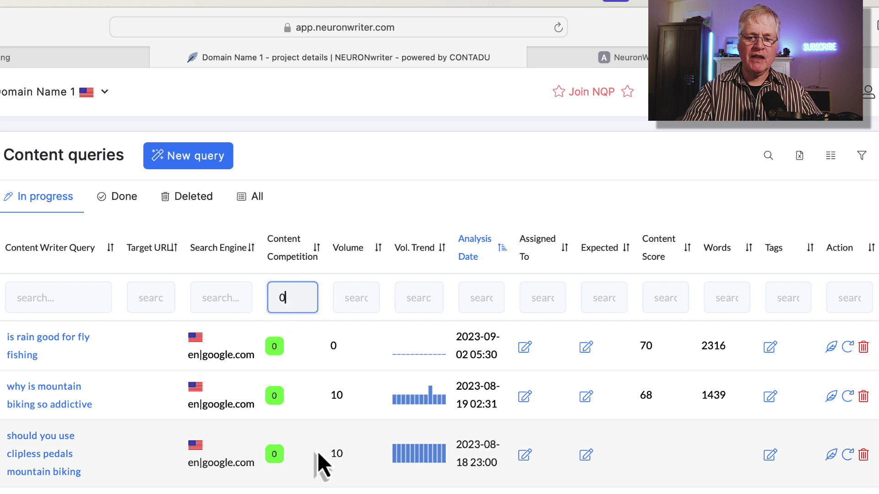
scroll(318, 459, down, 5)
scroll(317, 458, down, 5)
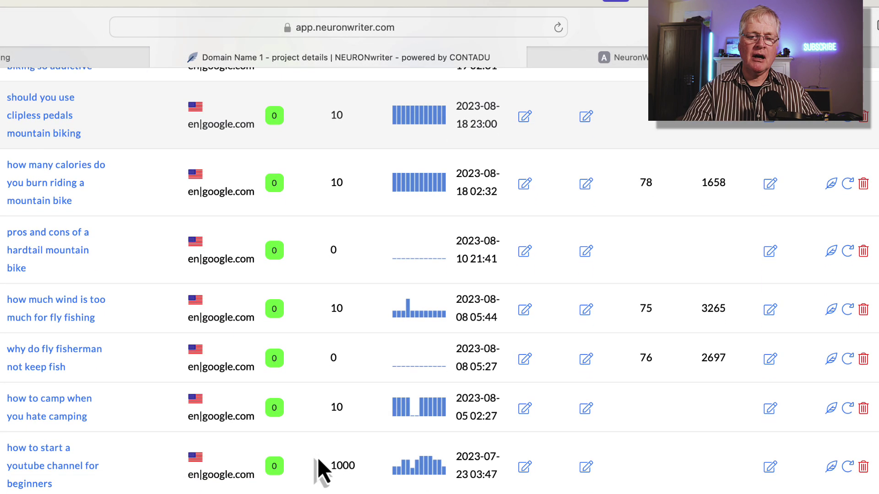
scroll(317, 457, up, 10)
scroll(318, 458, up, 2)
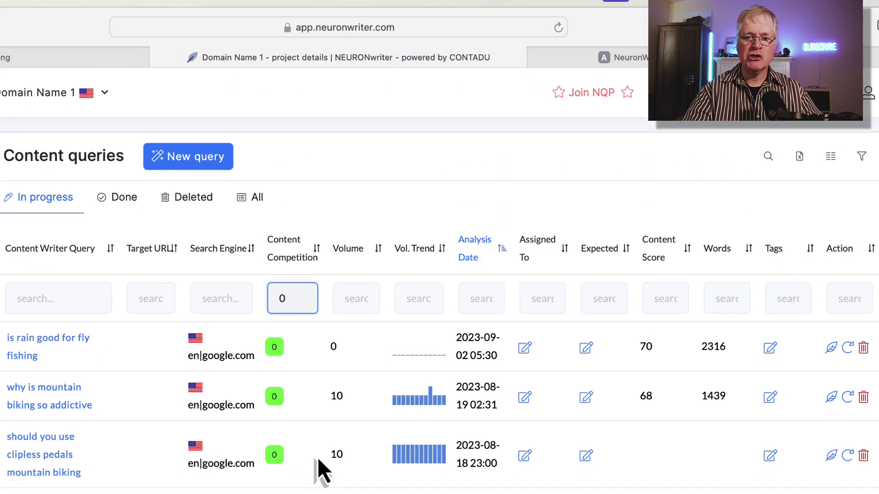
drag(289, 298, 274, 298)
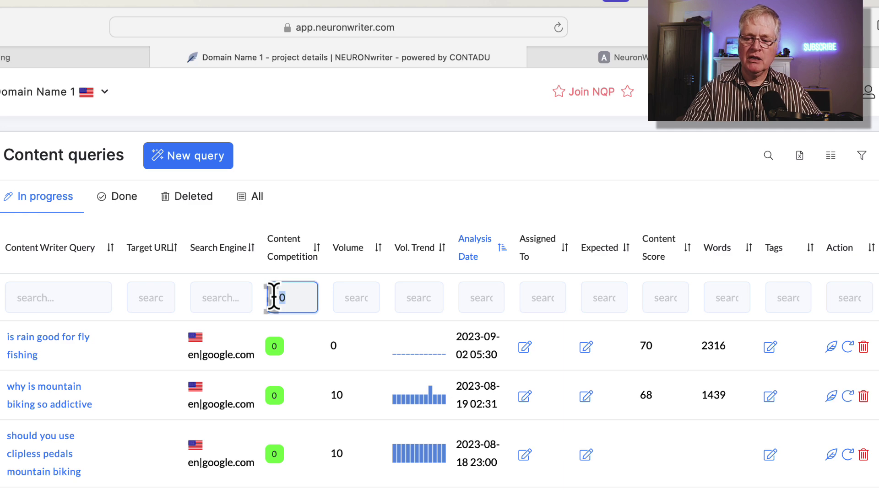
key(BackSpace)
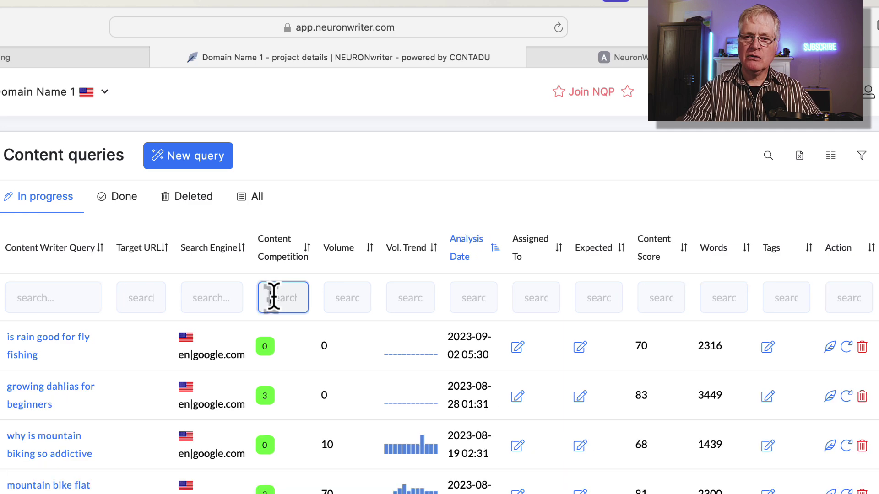
Step: Toggle column search off and on, then hide and re-show the Analysis Date and Assigned To columns
click(769, 156)
click(769, 157)
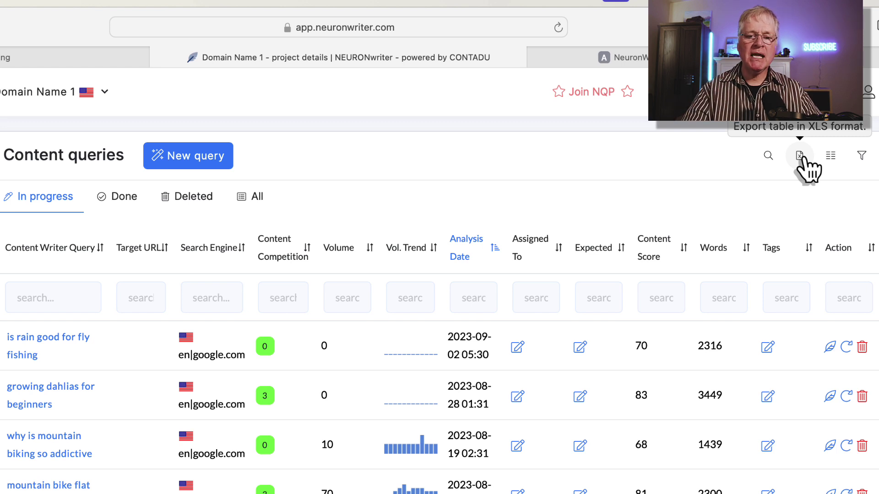
click(831, 156)
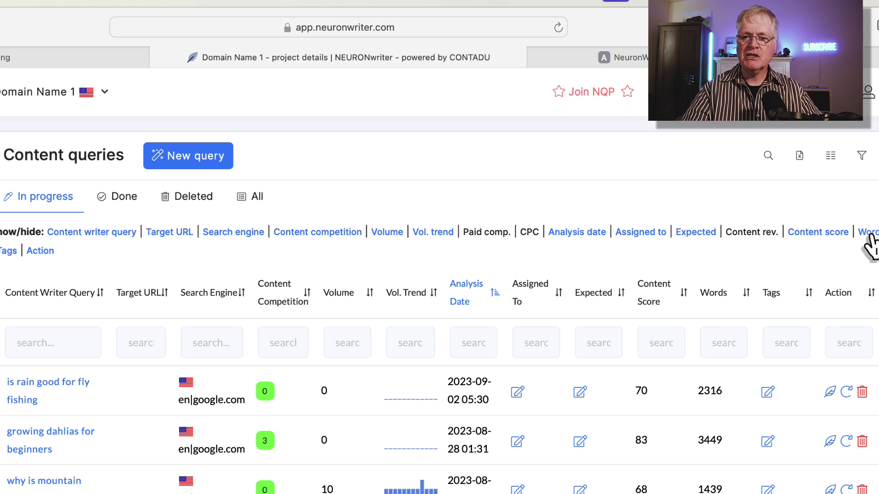
click(594, 233)
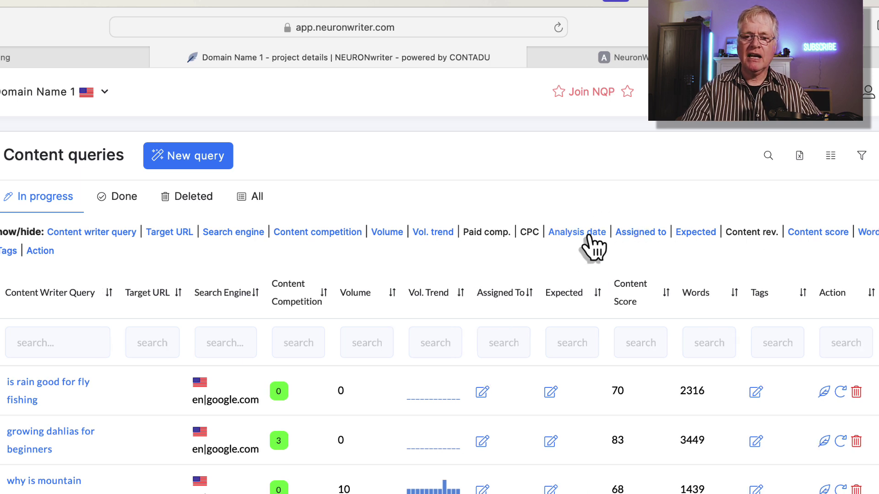
click(592, 234)
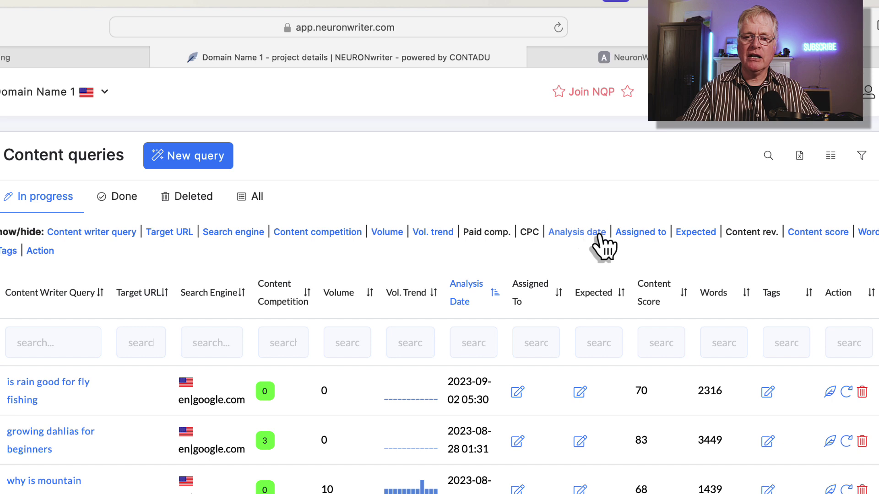
click(634, 234)
click(634, 235)
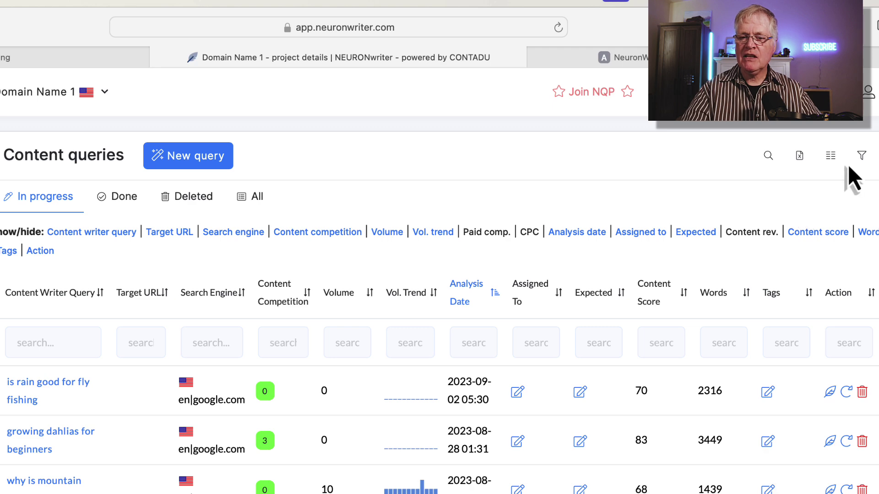
Step: Filter the queries list to content competition 0 to 3 and return to the table
click(862, 158)
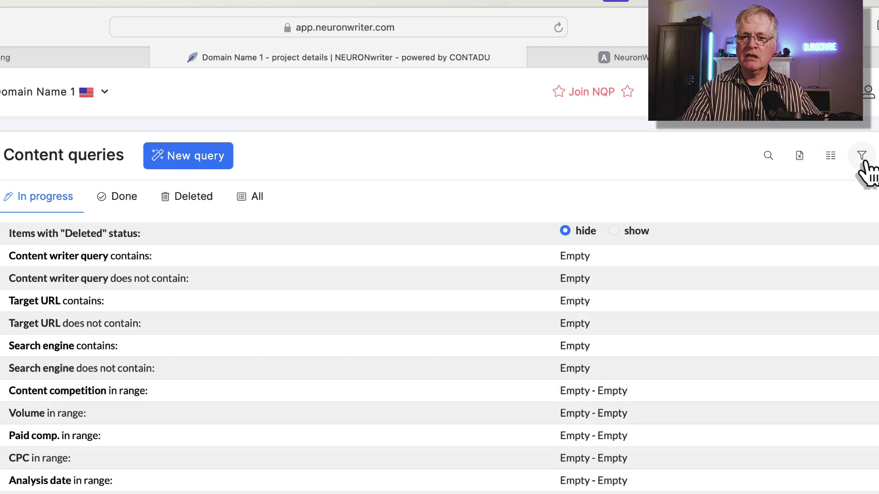
scroll(746, 378, down, 1)
scroll(744, 376, up, 1)
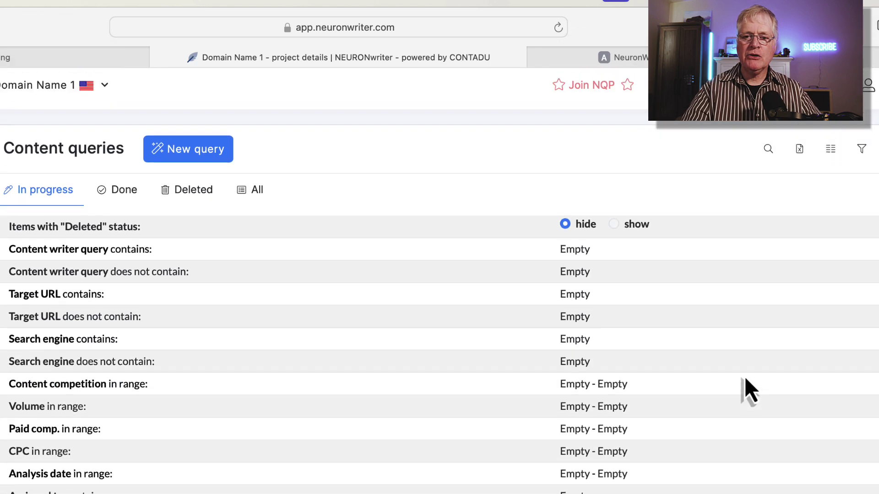
scroll(412, 380, down, 2)
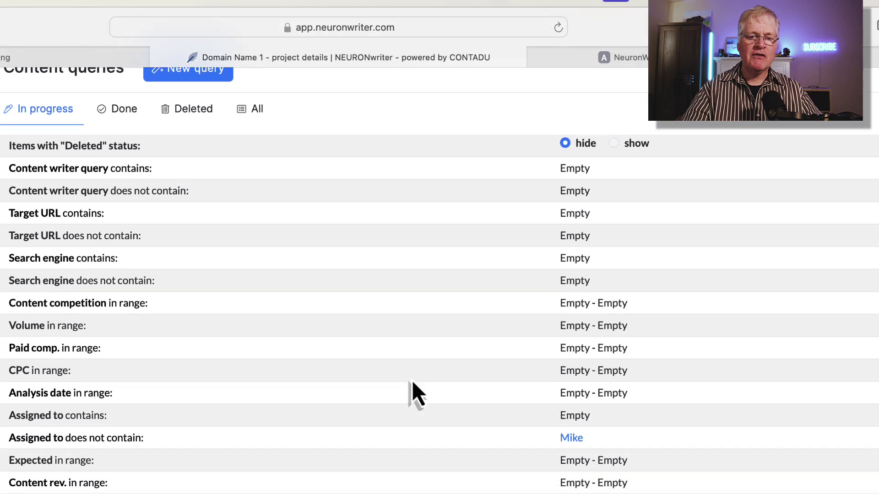
scroll(412, 380, up, 2)
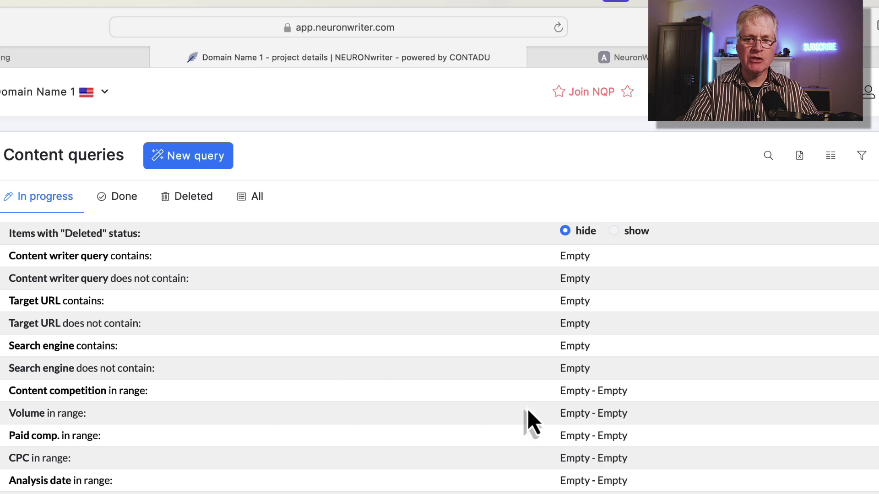
click(576, 392)
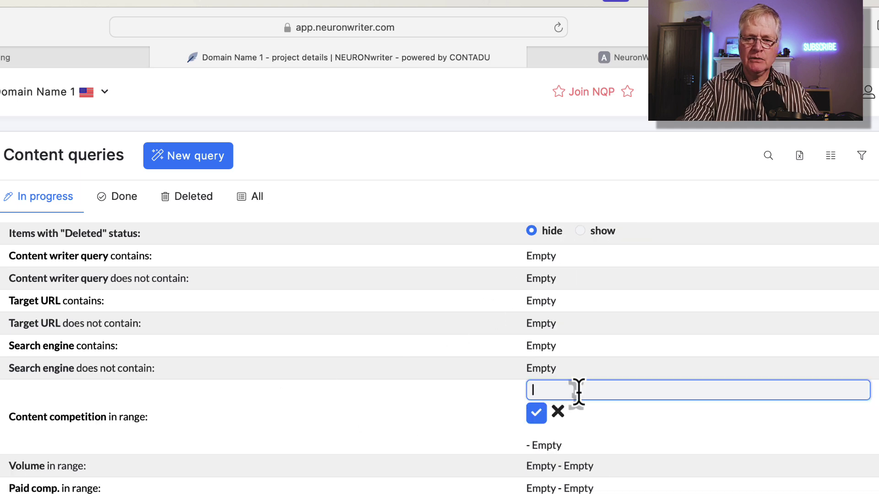
text(0)
click(535, 414)
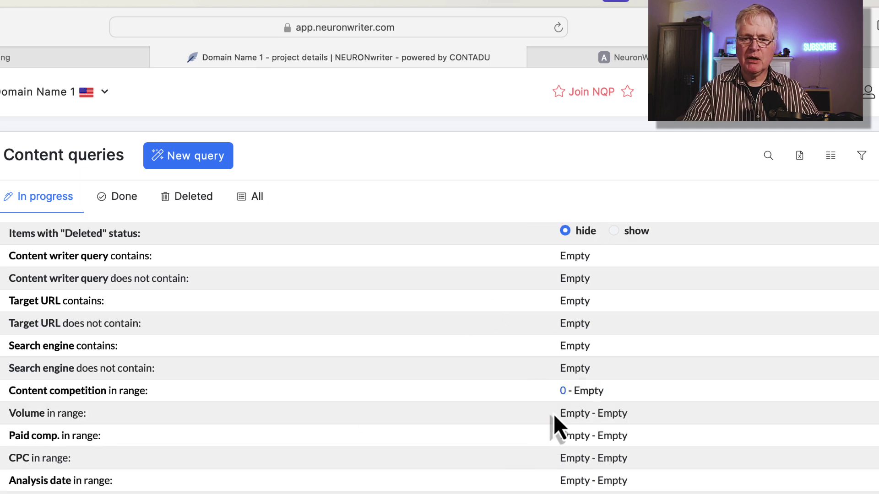
click(589, 392)
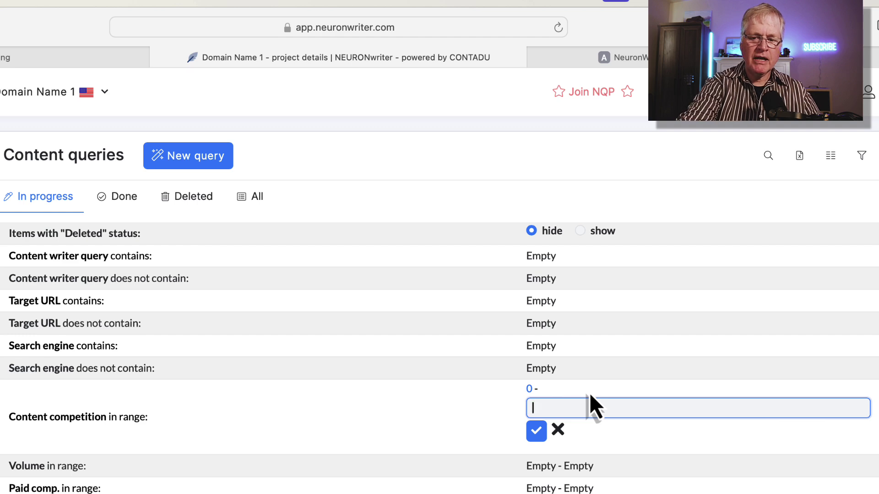
text(3)
click(536, 435)
click(861, 156)
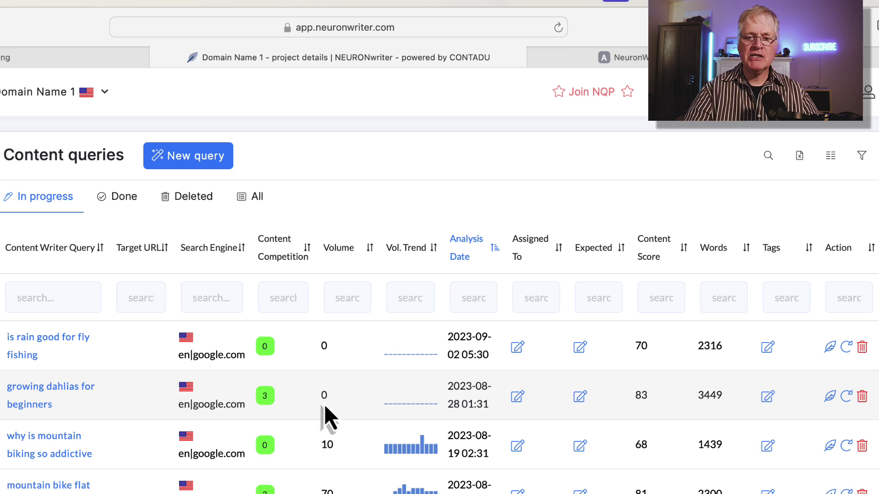
scroll(324, 404, down, 3)
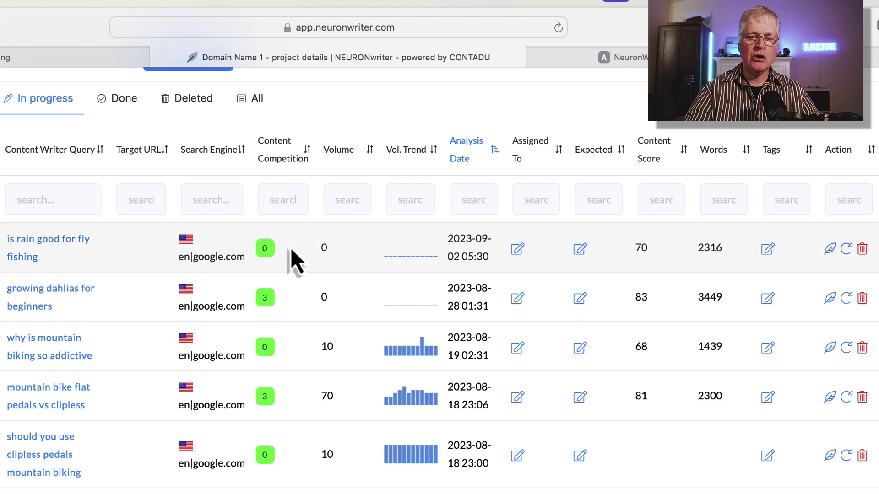
scroll(302, 316, down, 10)
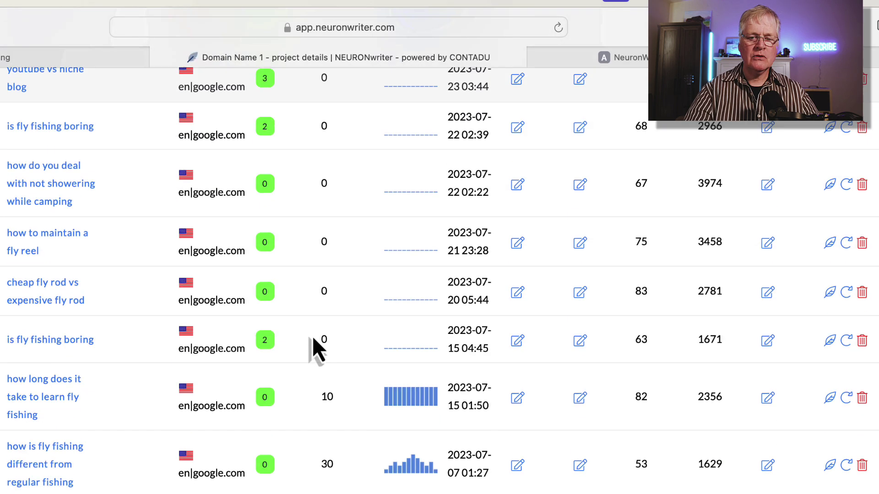
scroll(313, 340, down, 12)
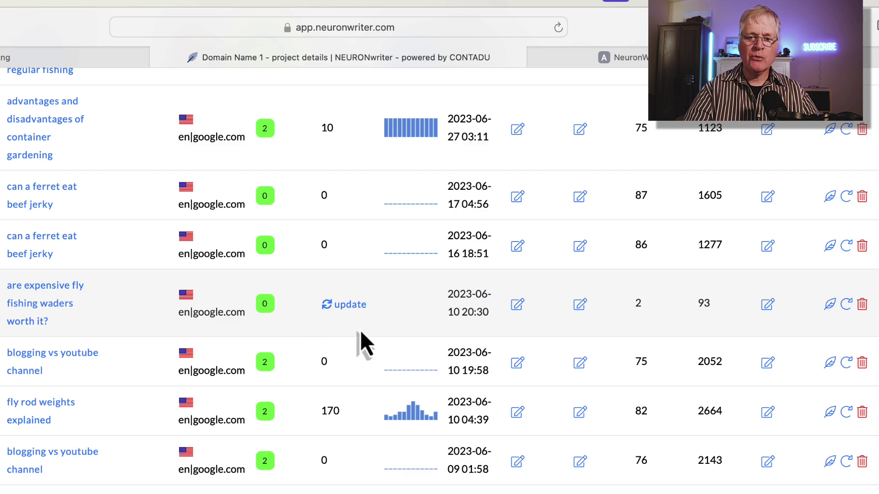
scroll(361, 331, up, 15)
scroll(360, 332, up, 15)
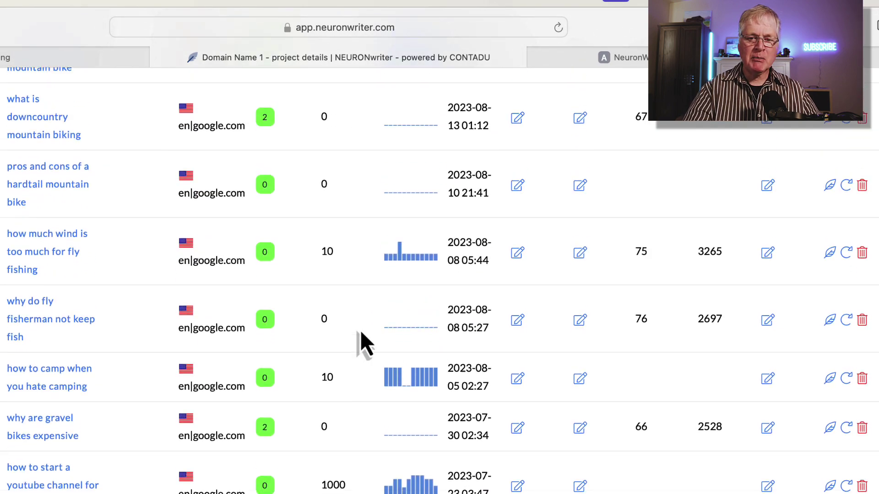
scroll(361, 331, up, 6)
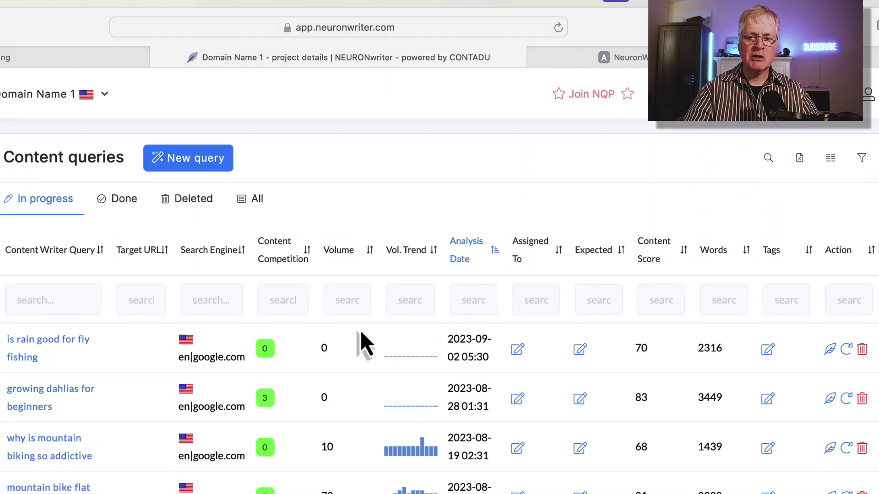
Step: Clear the content competition minimum and the maximum of 3 so the range reads Empty–Empty
click(861, 158)
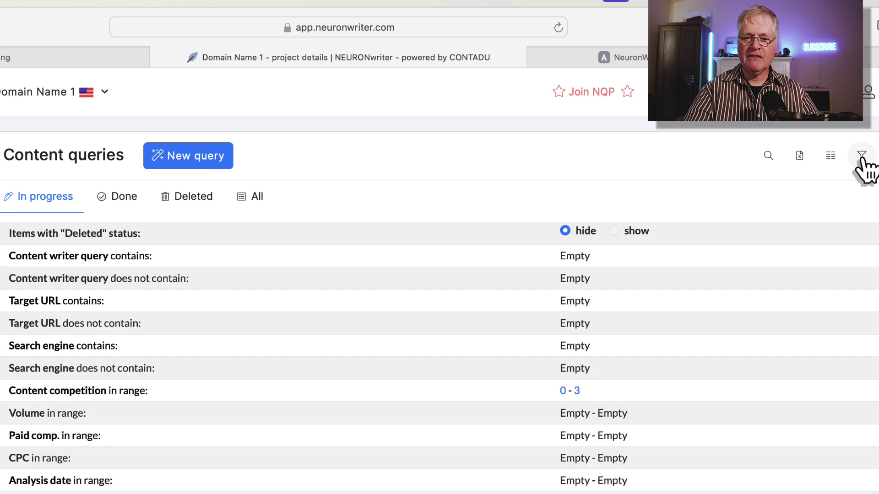
click(563, 391)
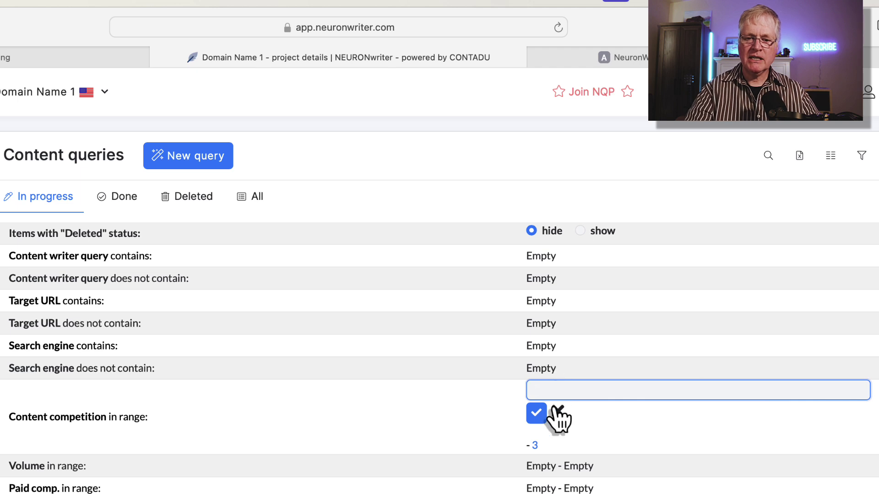
click(536, 414)
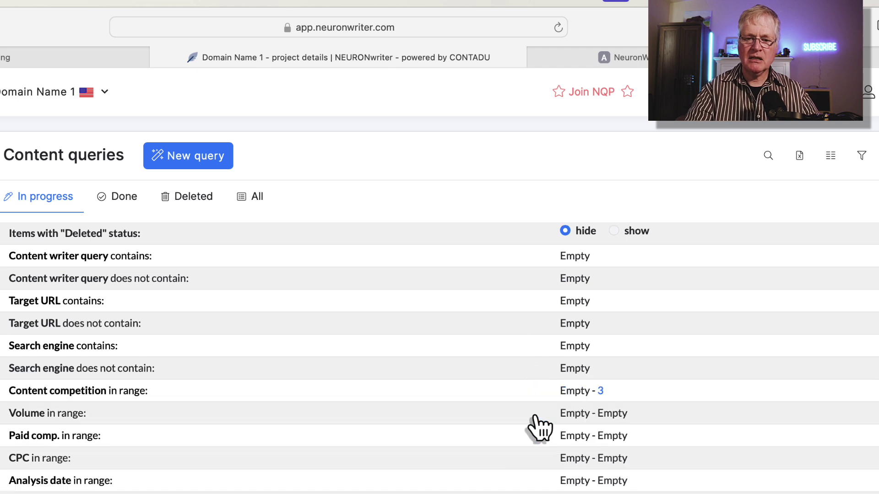
click(601, 394)
key(BackSpace)
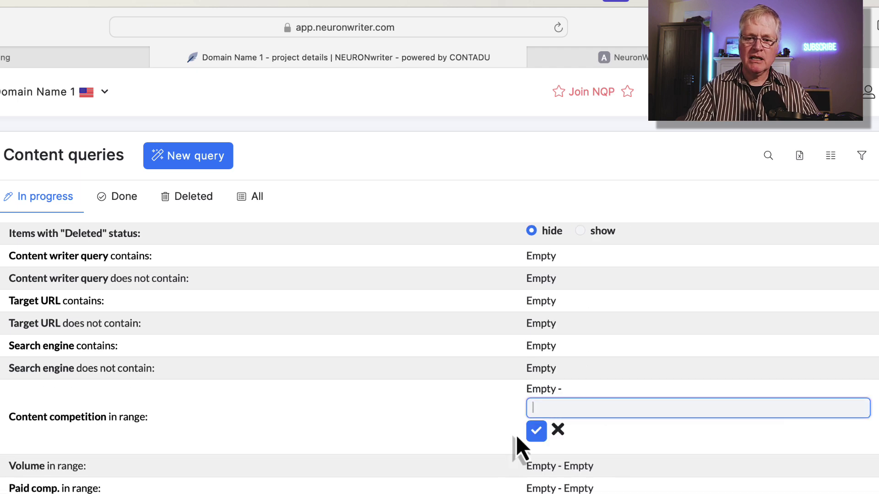
click(541, 434)
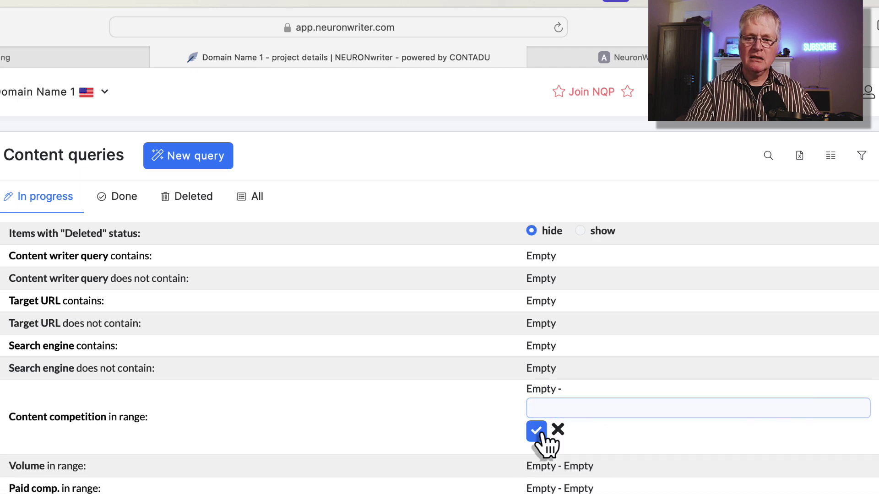
click(861, 156)
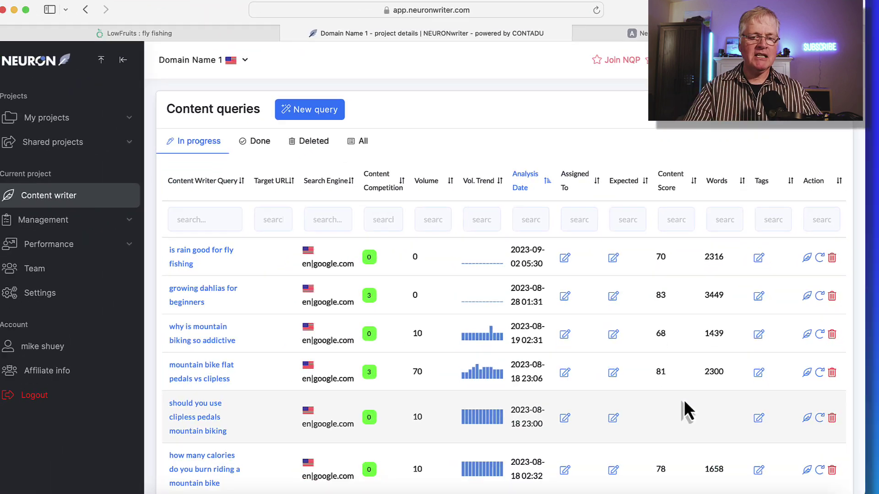
Step: Start a new query with 'create multiple analyses at once' enabled in advanced settings
click(315, 111)
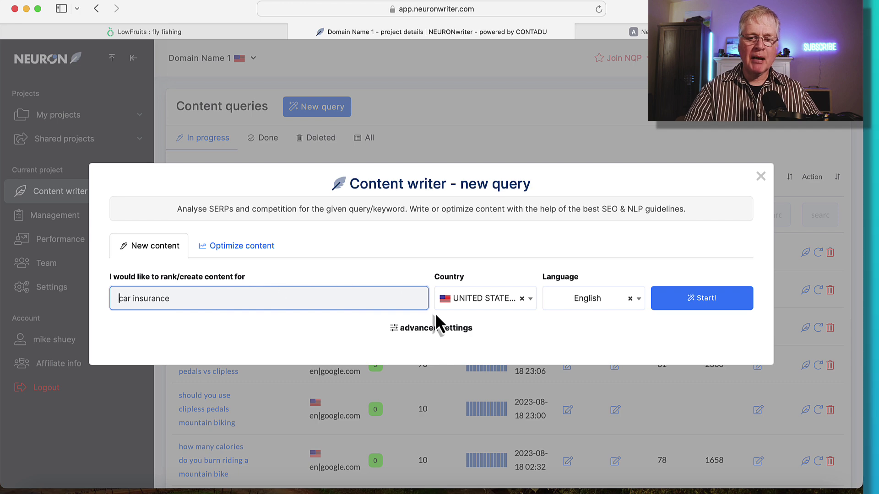
click(446, 330)
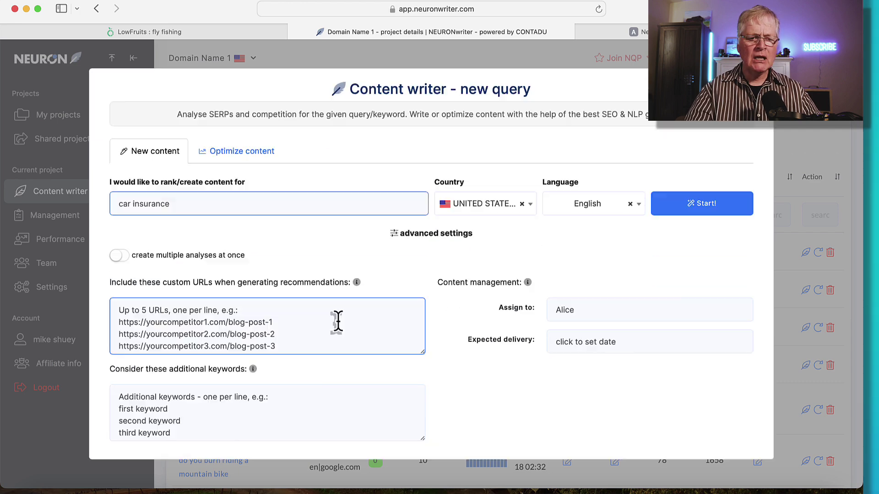
click(129, 259)
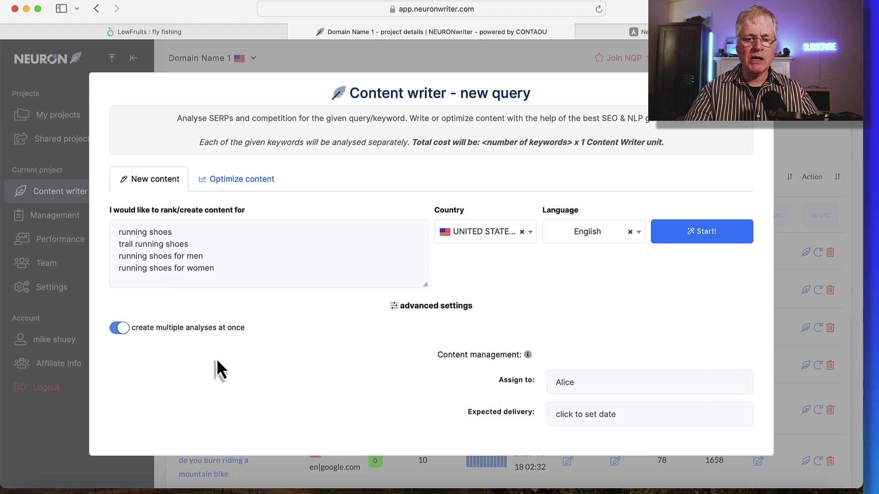
click(118, 231)
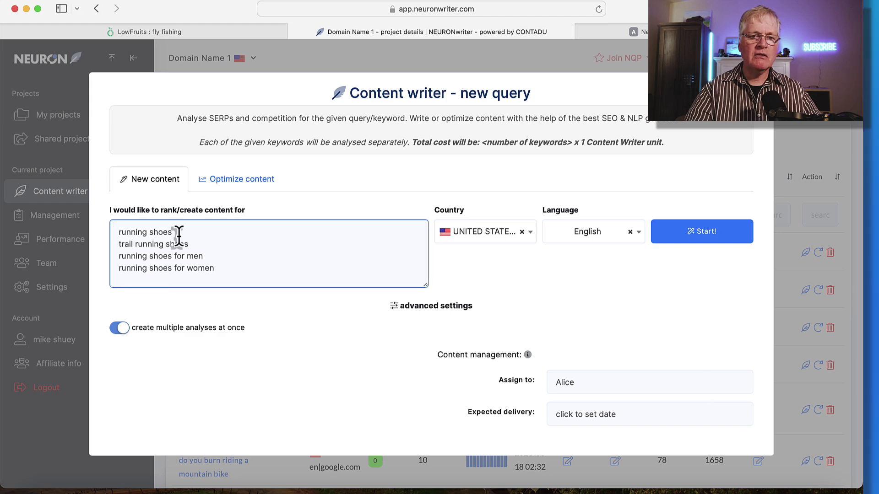
Step: Paste three fly fishing keywords from LowFruits, including monofilament vs fluorocarbon, and start the analyses
click(270, 32)
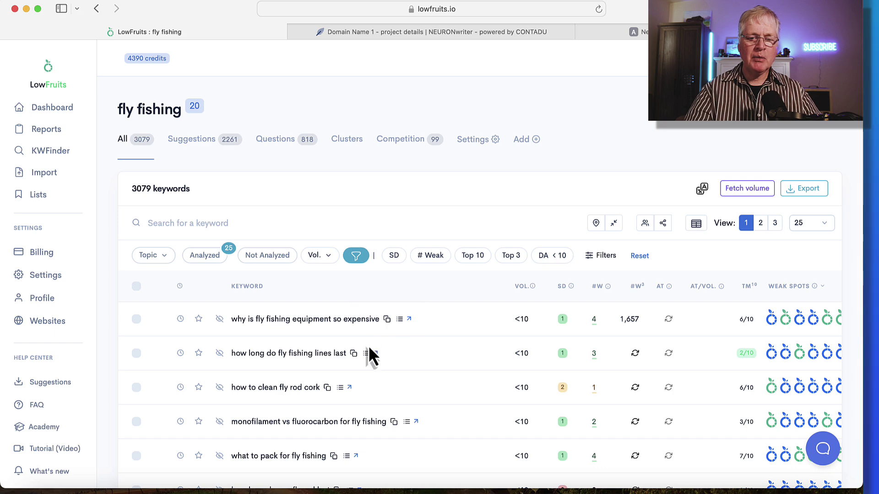
click(353, 353)
key(ctrl+Tab)
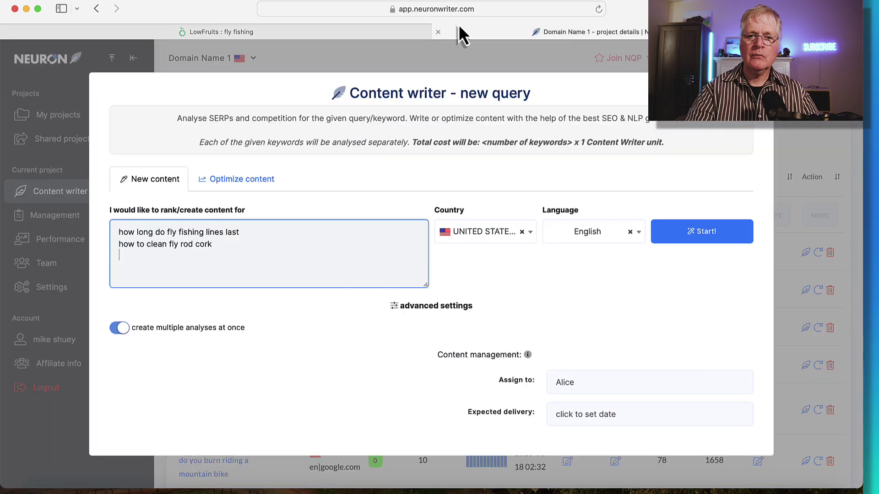
key(super+v)
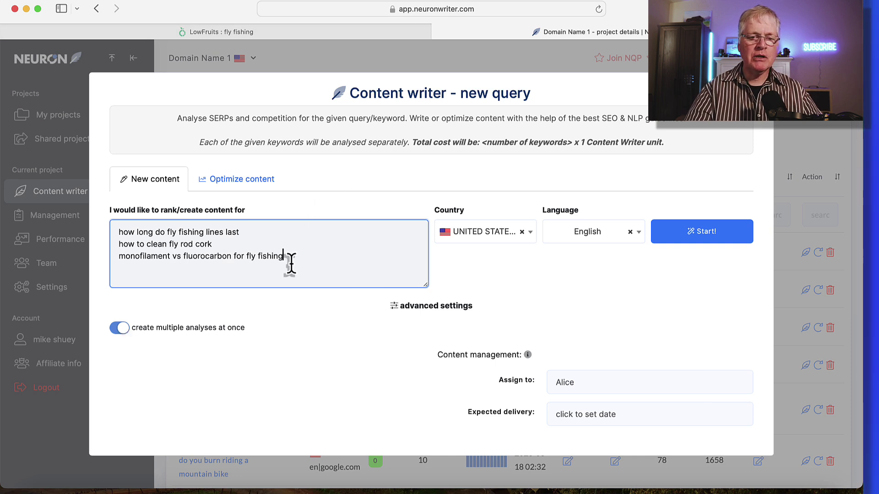
click(715, 240)
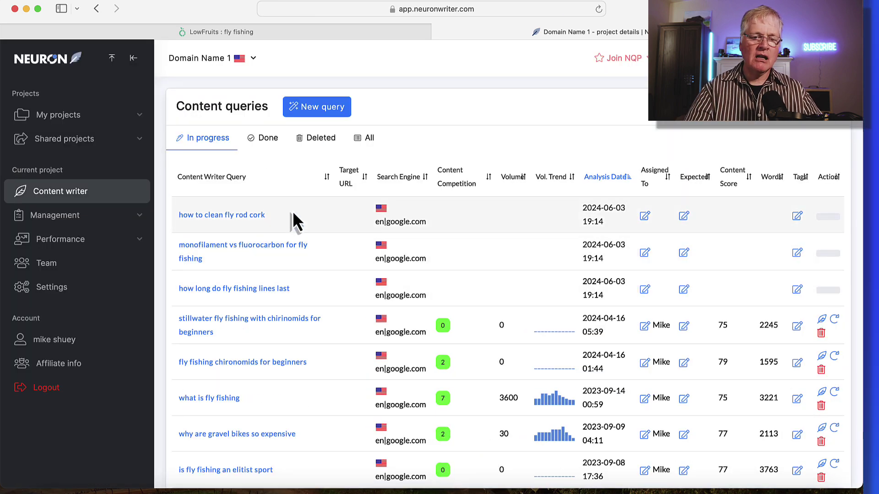
Step: Select the 'how long do fly fishing lines last' query among the three new in-progress analyses
triple_click(291, 293)
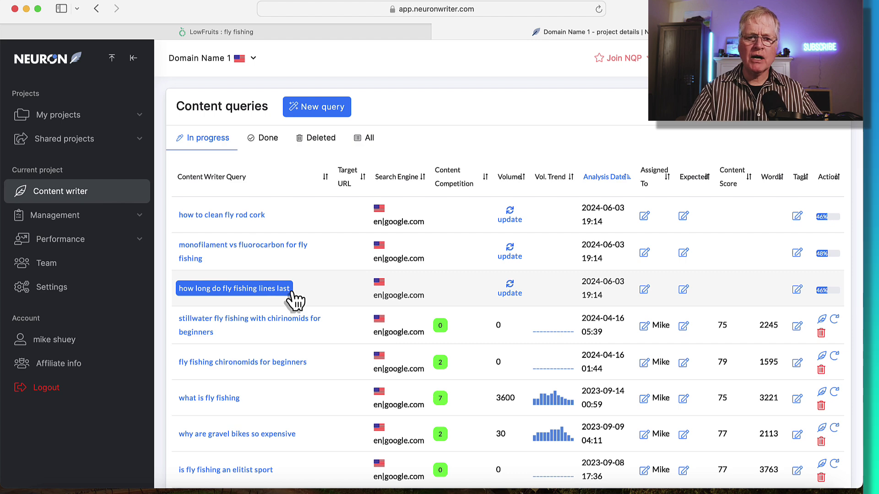
Step: Create an Optimize content query for the existing article URL targeting 'how does it take to get monetized on youtube'
click(326, 112)
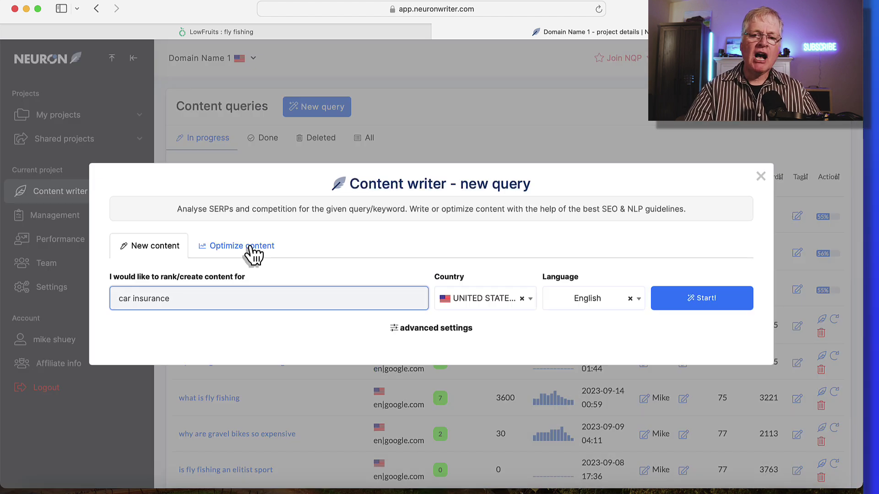
click(250, 248)
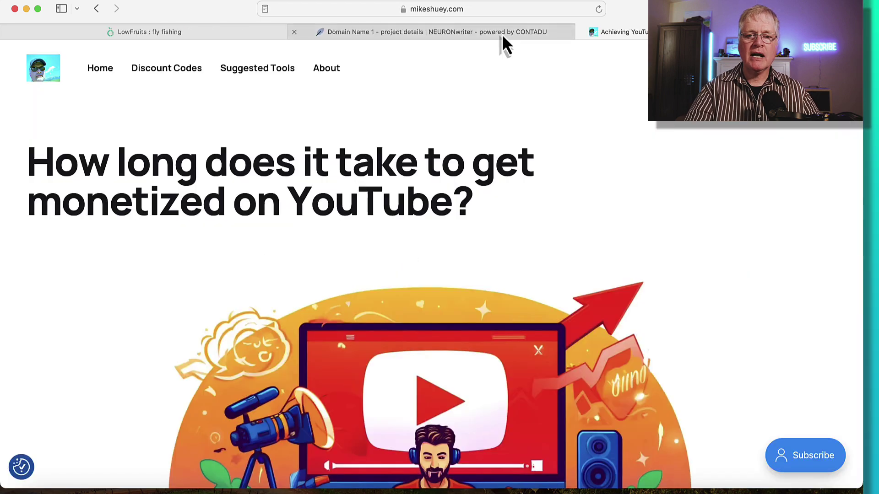
click(501, 34)
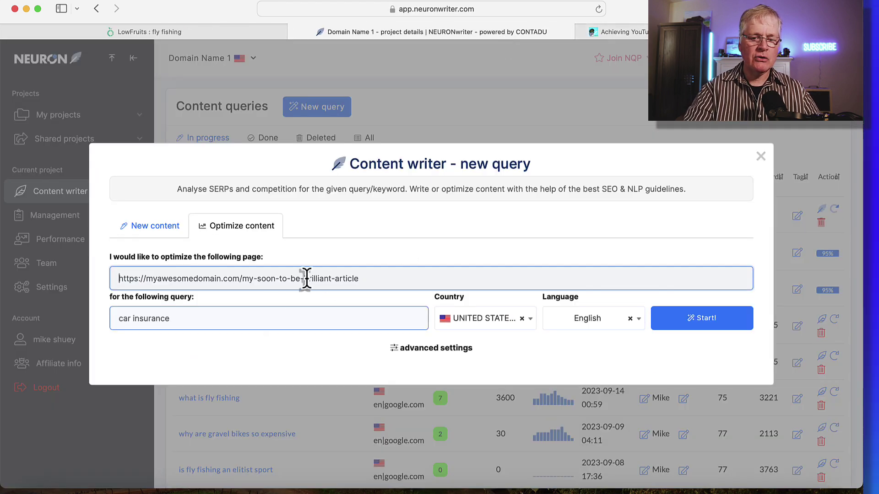
key(super+v)
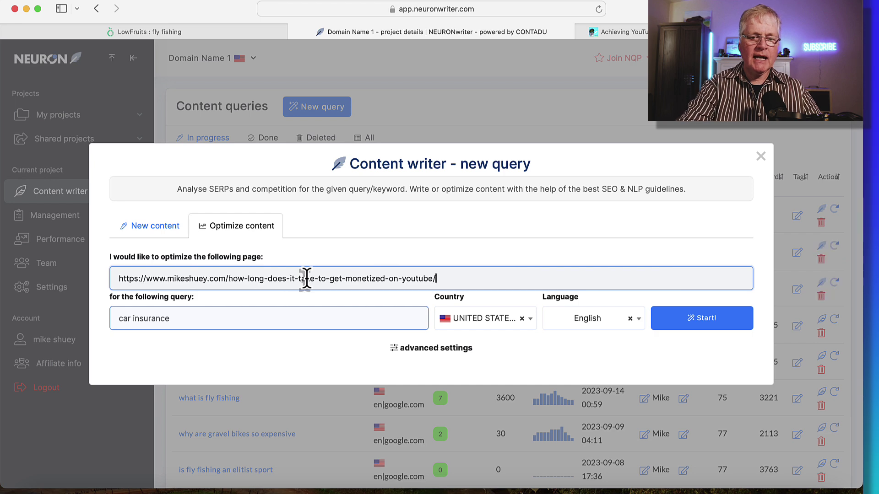
click(269, 309)
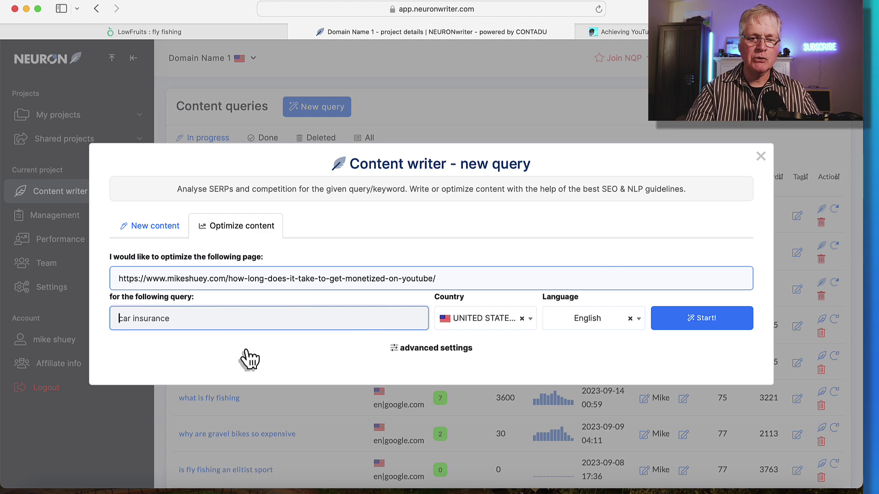
key(super+v)
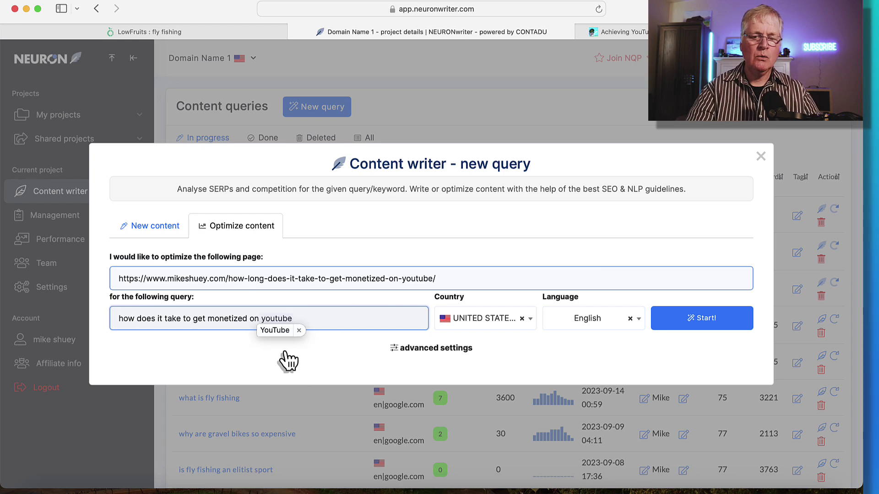
click(713, 321)
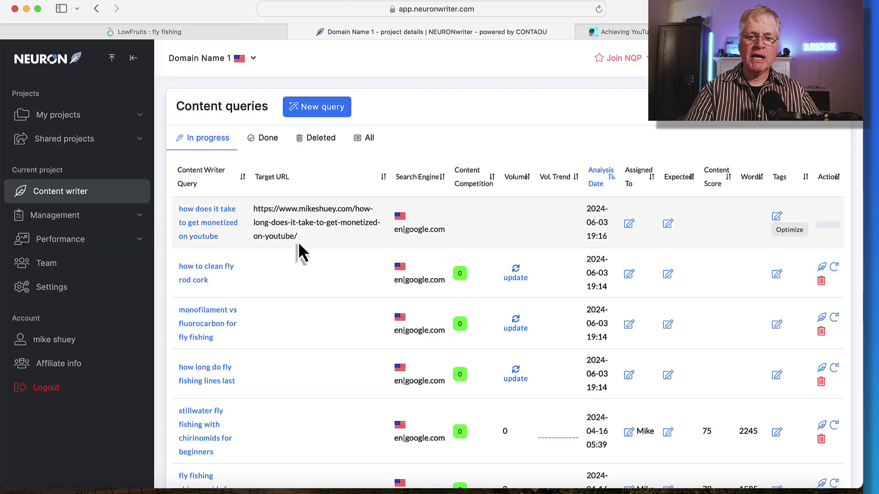